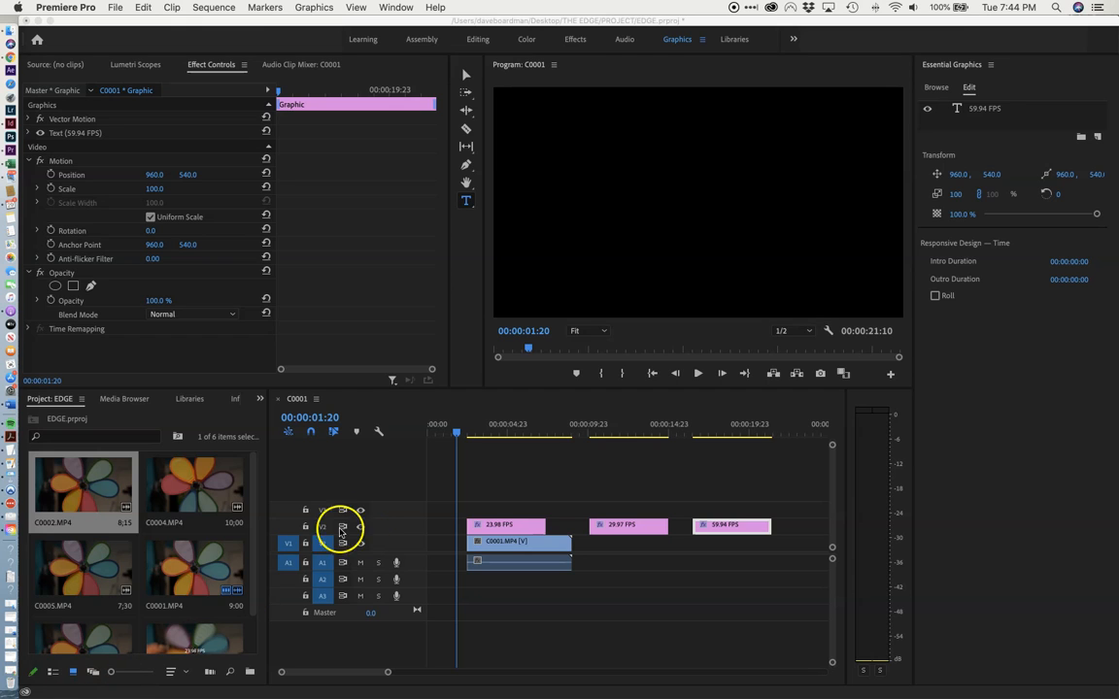
Scrub through the three frame-rate titles in the C0001 sequence and play back the 23.98 FPS section.
{"action": "left_click", "coordinate": [407, 420]}
{"action": "left_click_drag", "start_coordinate": [439, 439], "coordinate": [462, 436]}
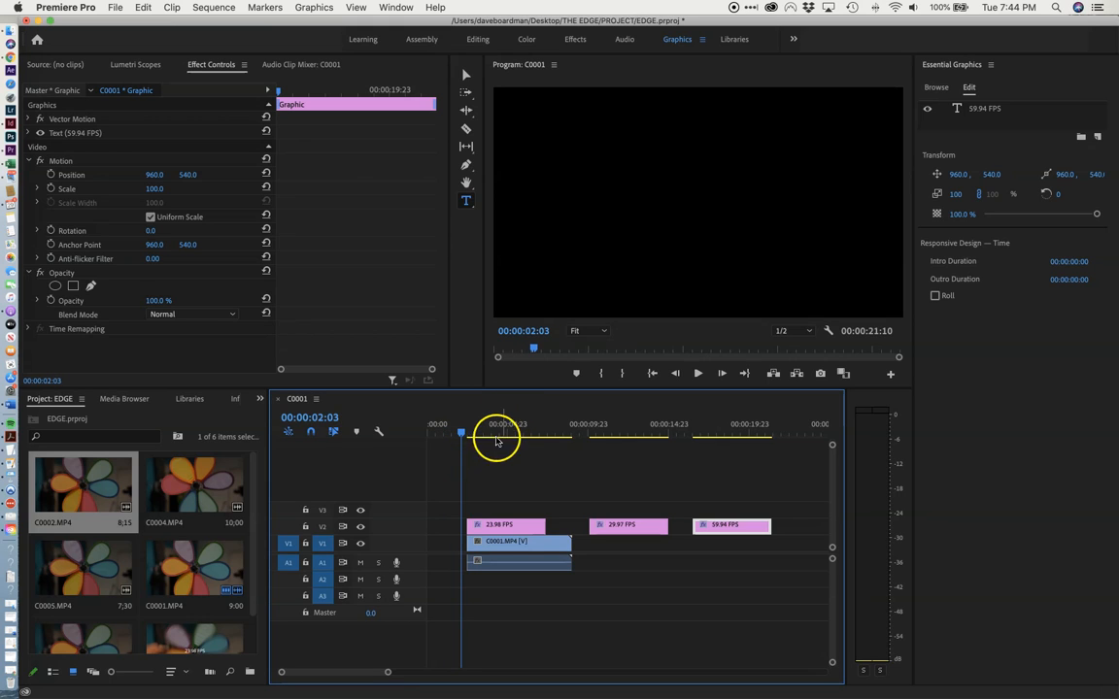
{"action": "left_click_drag", "start_coordinate": [462, 432], "coordinate": [489, 431]}
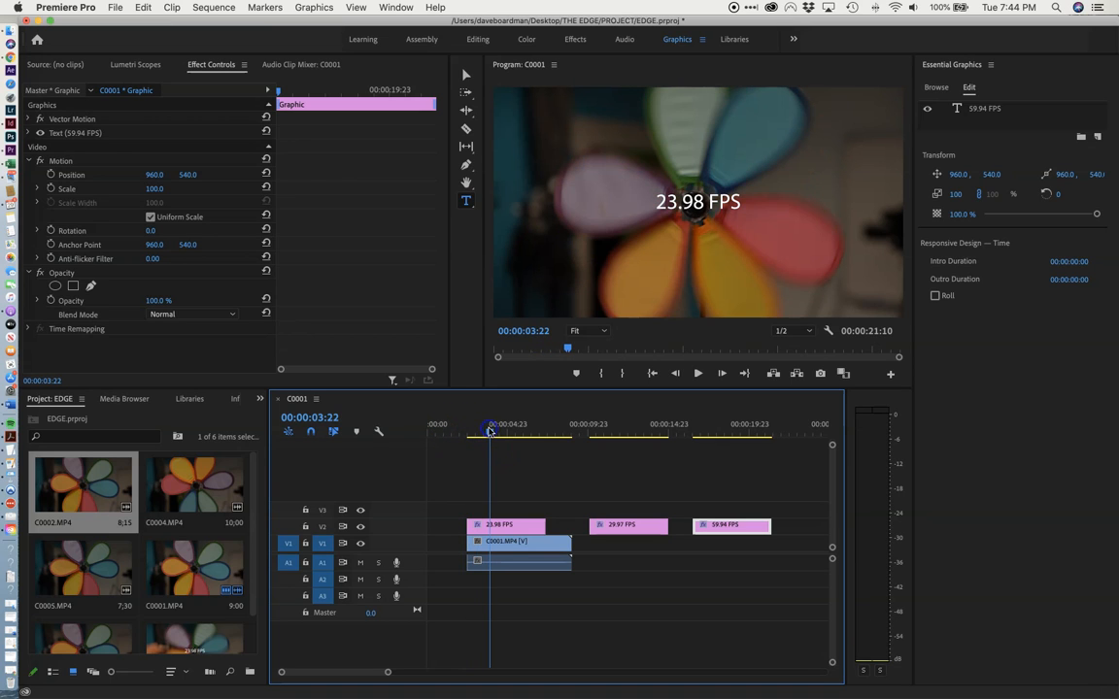
{"action": "left_click_drag", "start_coordinate": [489, 433], "coordinate": [722, 434]}
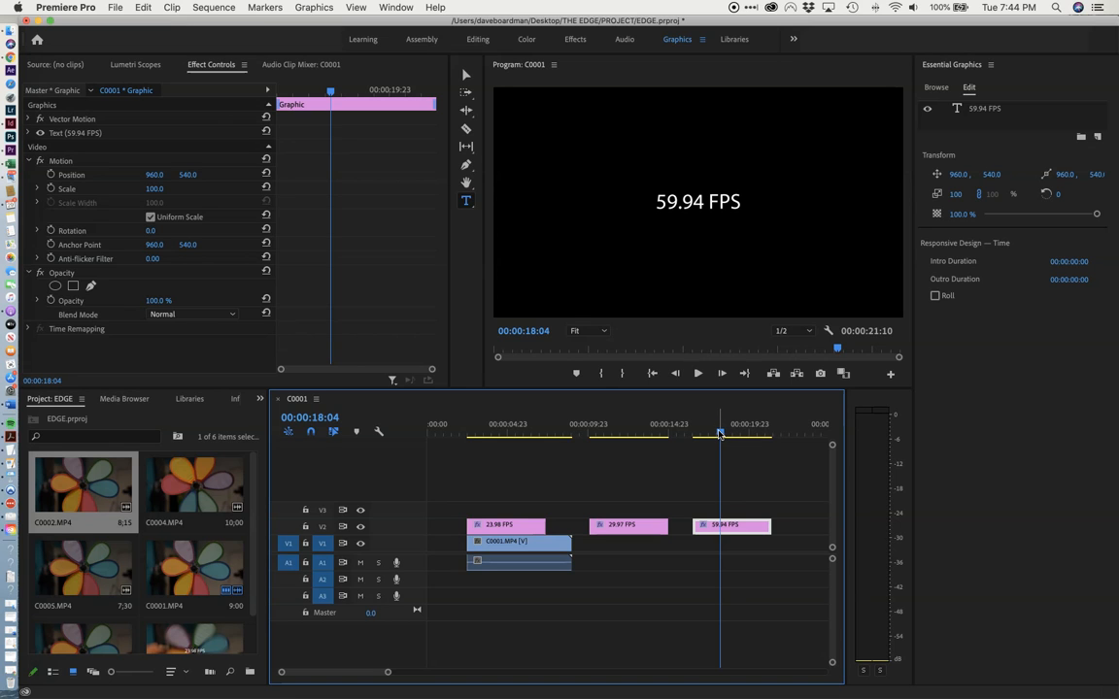
{"action": "left_click_drag", "start_coordinate": [719, 434], "coordinate": [463, 445]}
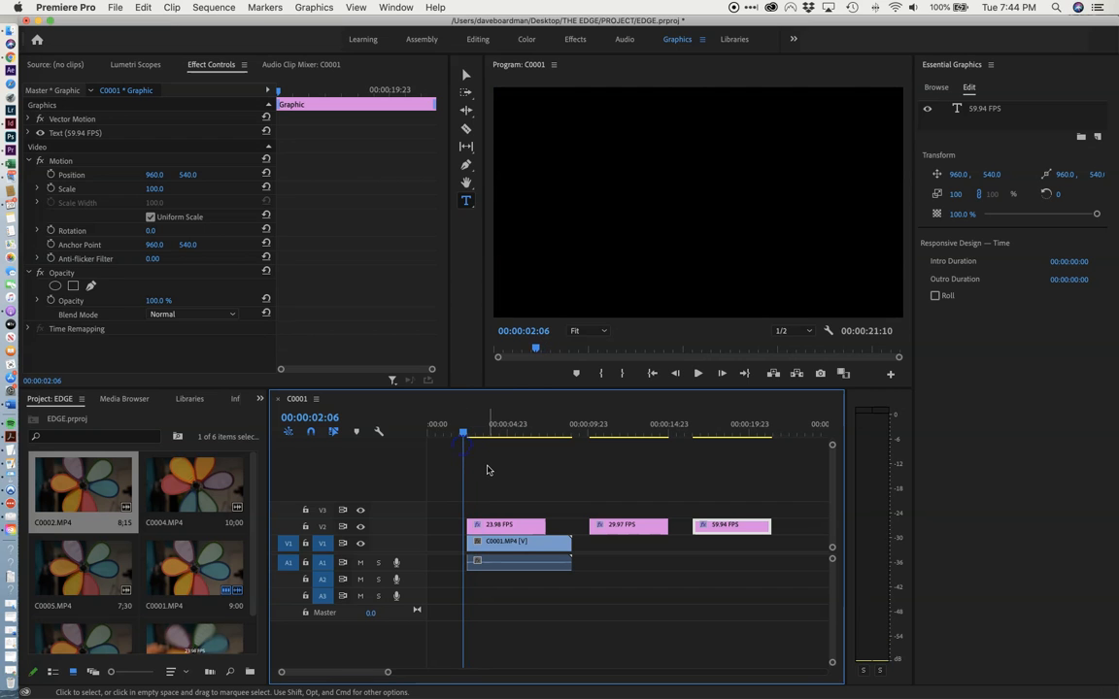
{"action": "key", "text": "space"}
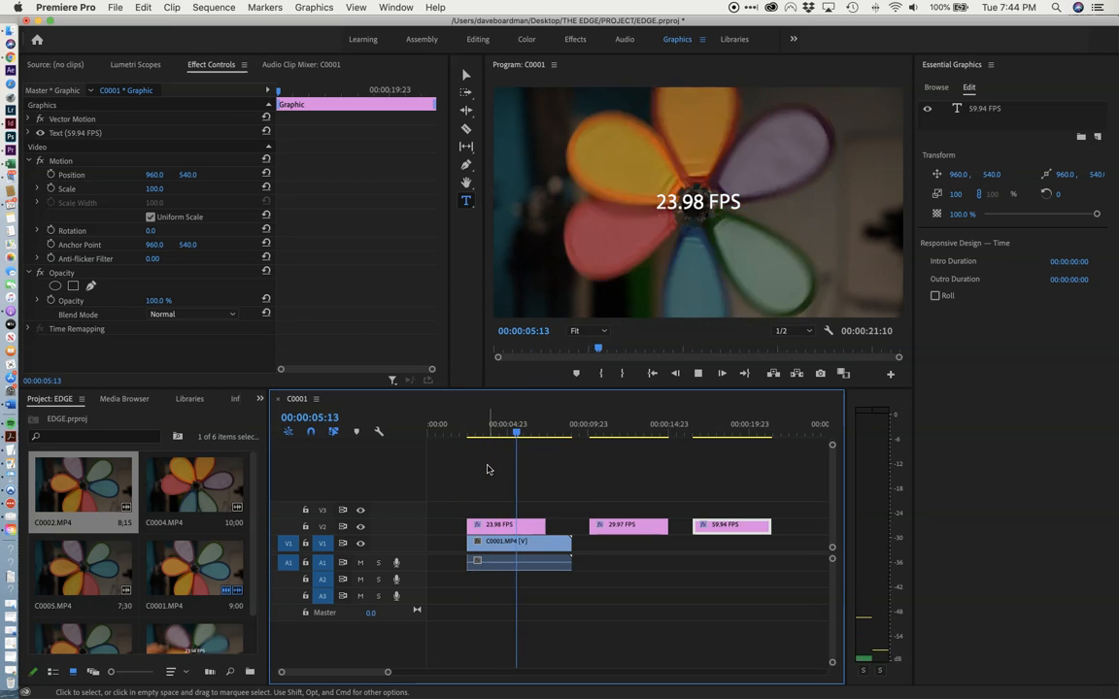
{"action": "key", "text": "space"}
{"action": "left_click", "coordinate": [602, 513]}
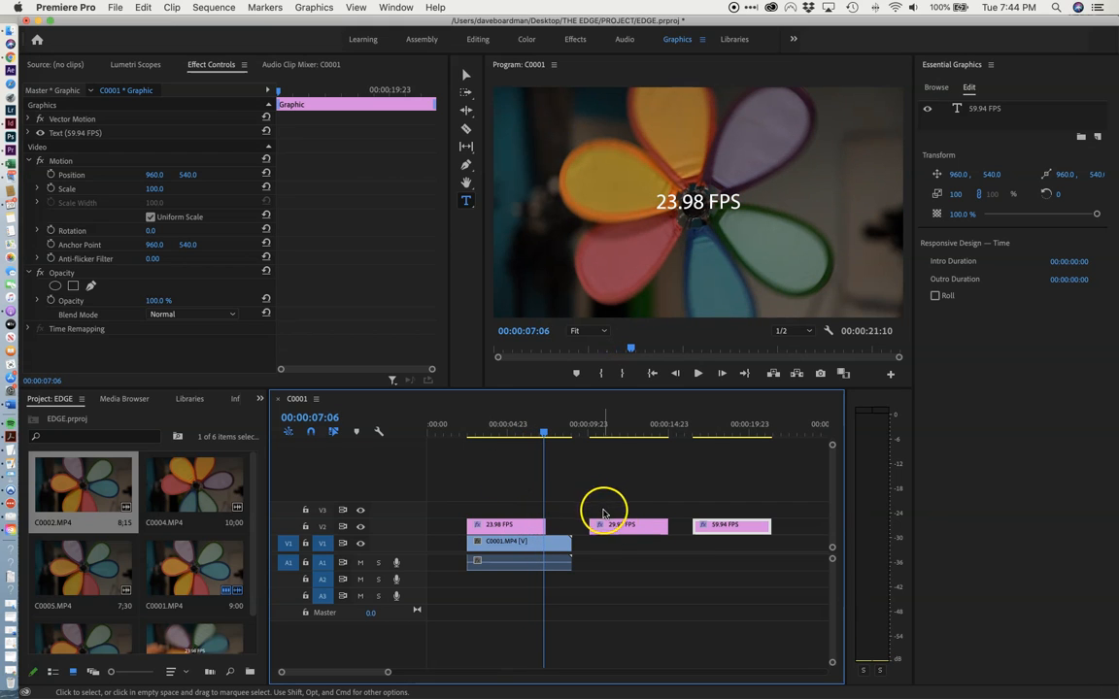
Check the frame rate of C0002.MP4 in its clip properties.
{"action": "left_click", "coordinate": [73, 493]}
{"action": "right_click", "coordinate": [69, 493]}
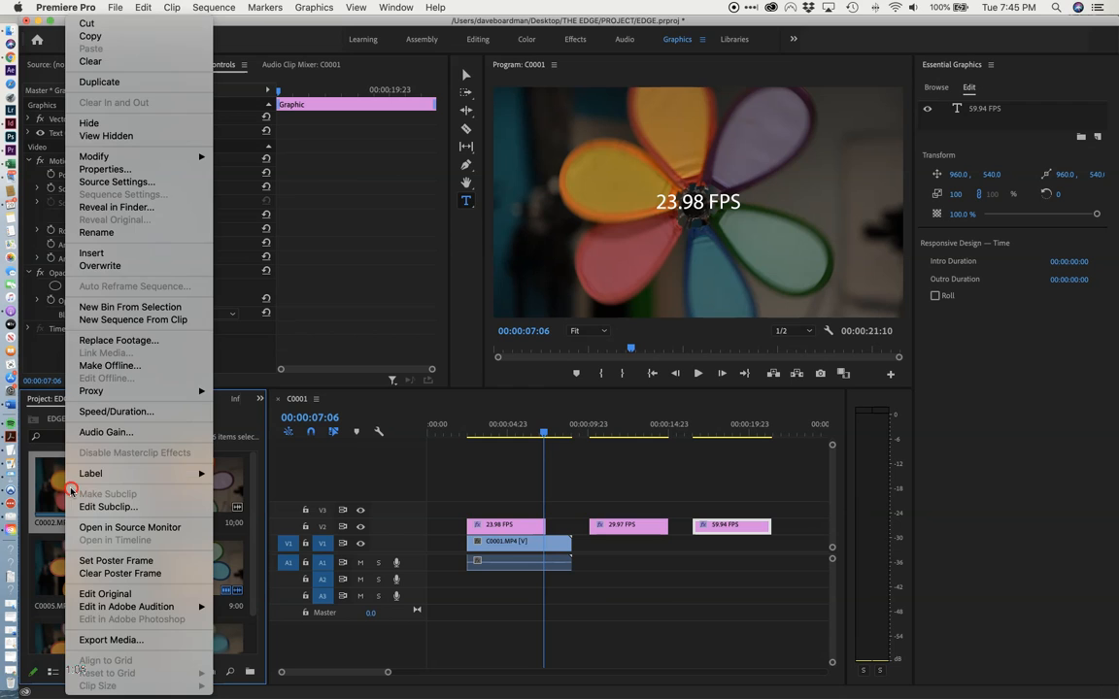
{"action": "left_click", "coordinate": [121, 170]}
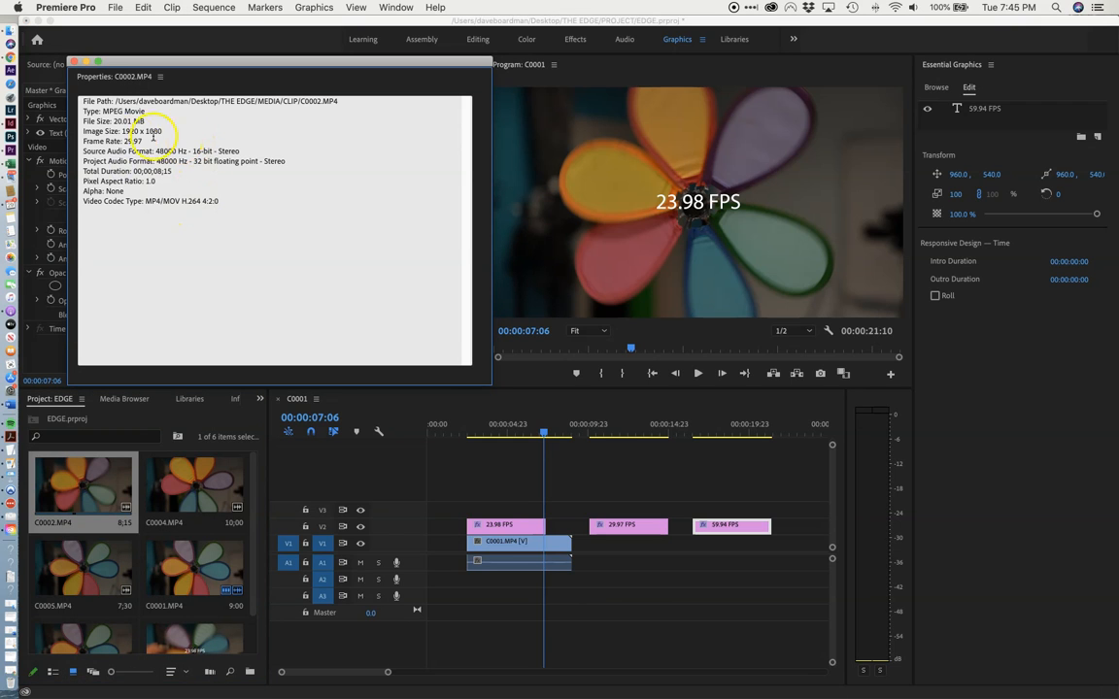
{"action": "double_click", "coordinate": [133, 140]}
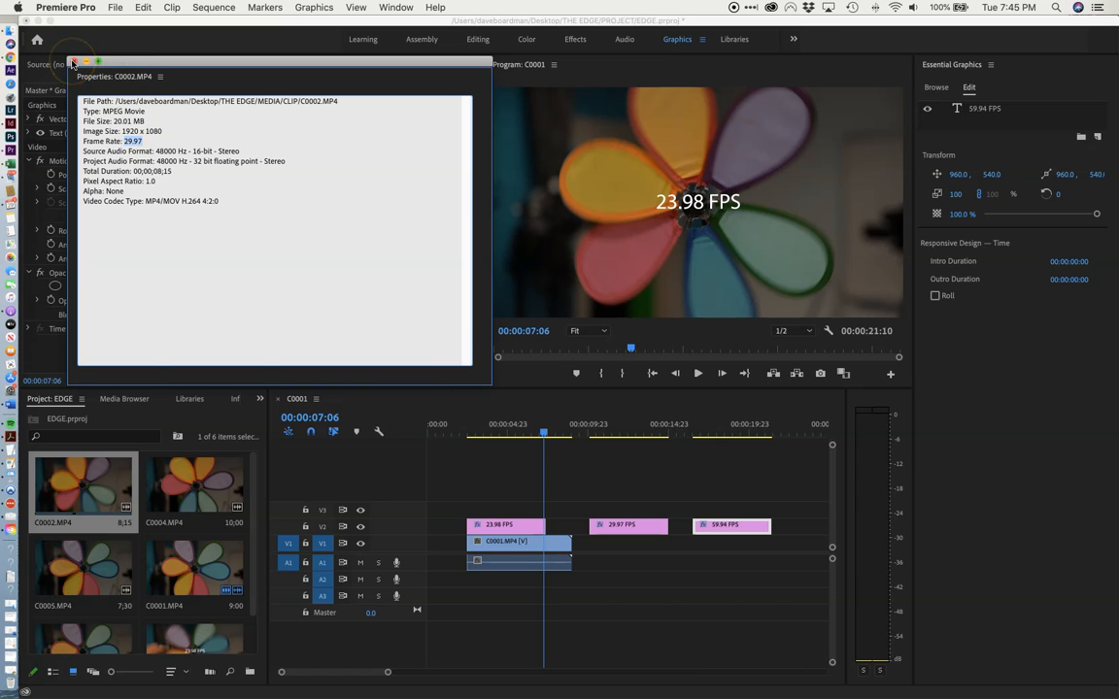
{"action": "left_click", "coordinate": [72, 63]}
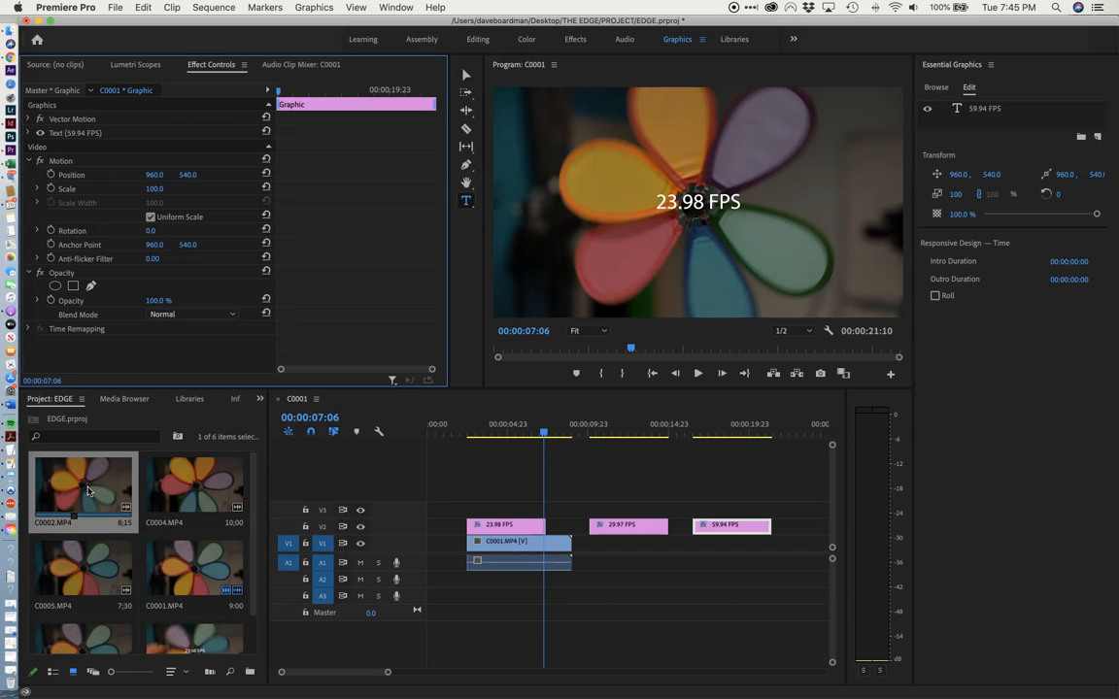
Interpret the C0002.MP4 footage with an assumed frame rate of 23.98 fps.
{"action": "left_click", "coordinate": [88, 491]}
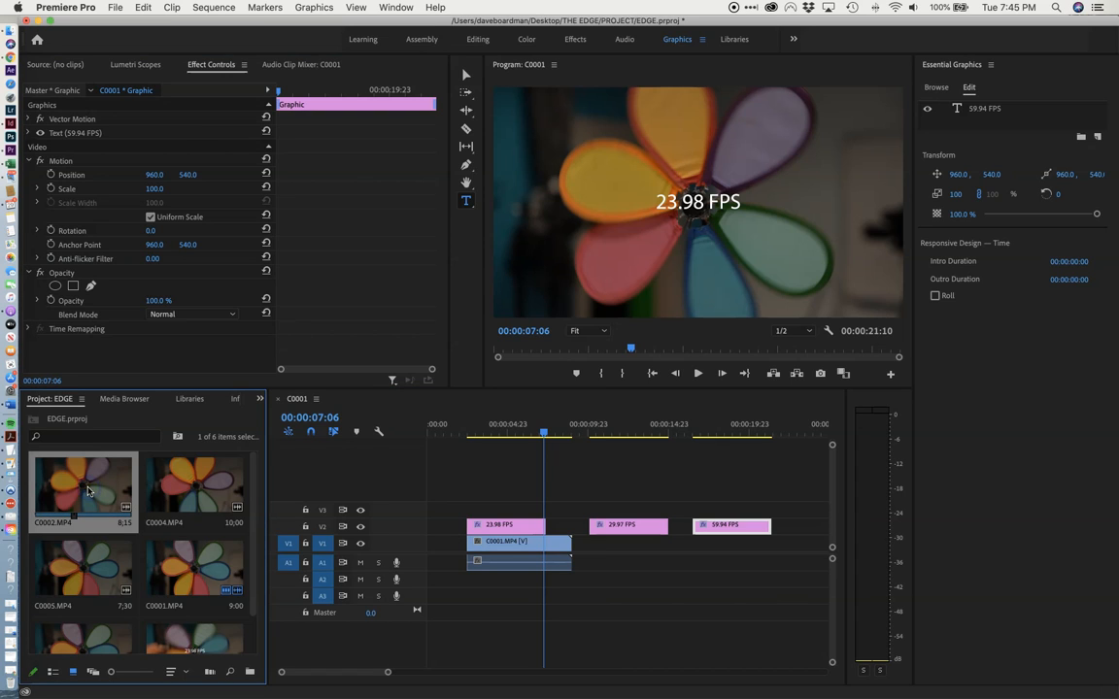
{"action": "right_click", "coordinate": [88, 490]}
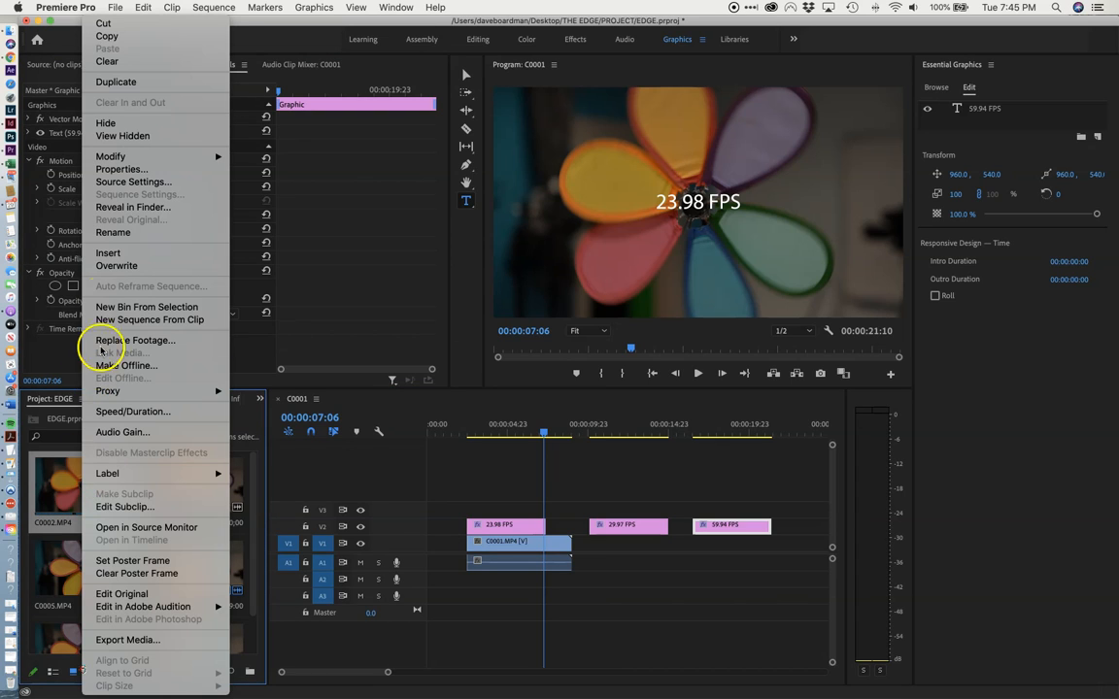
{"action": "mouse_move", "coordinate": [110, 159]}
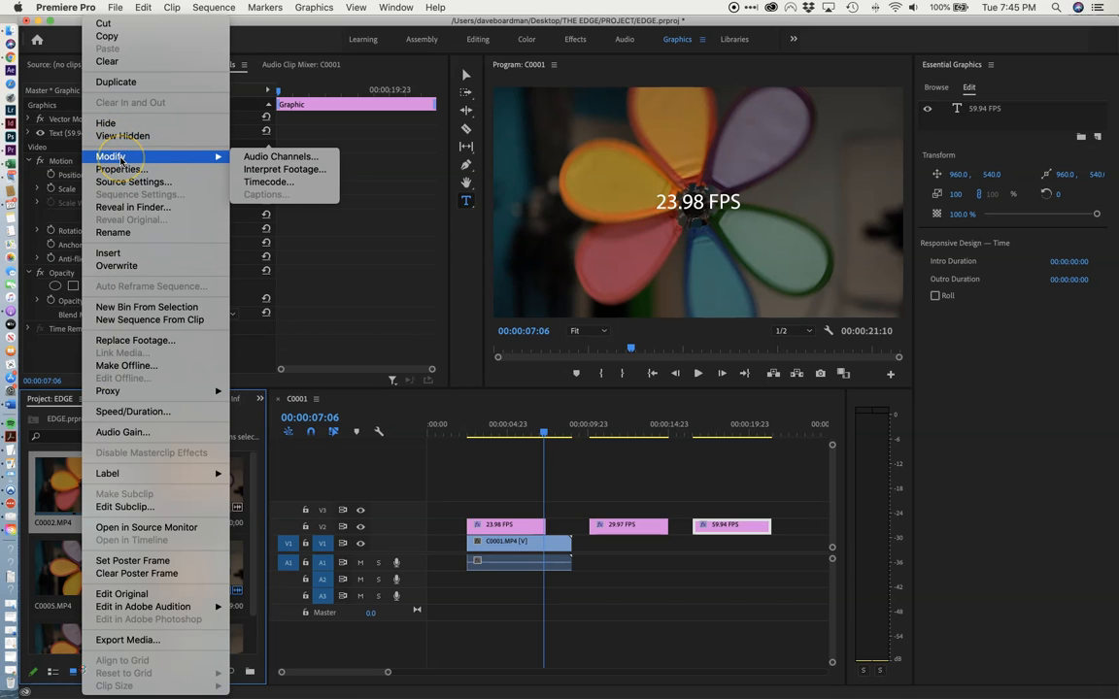
{"action": "left_click", "coordinate": [290, 171]}
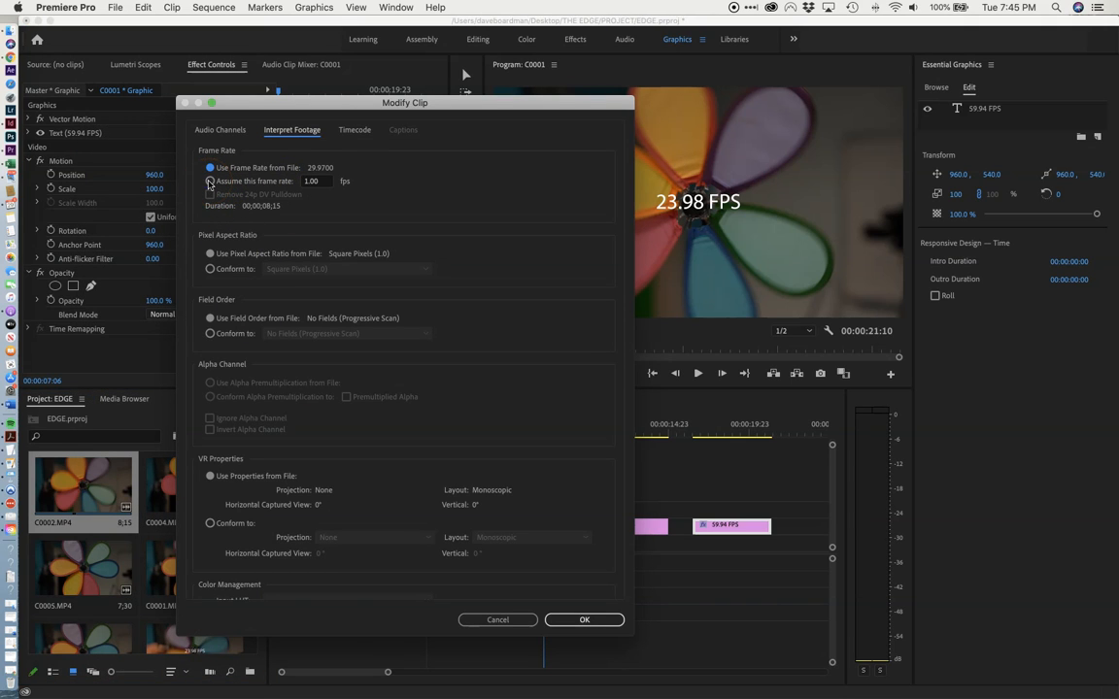
{"action": "left_click", "coordinate": [210, 181]}
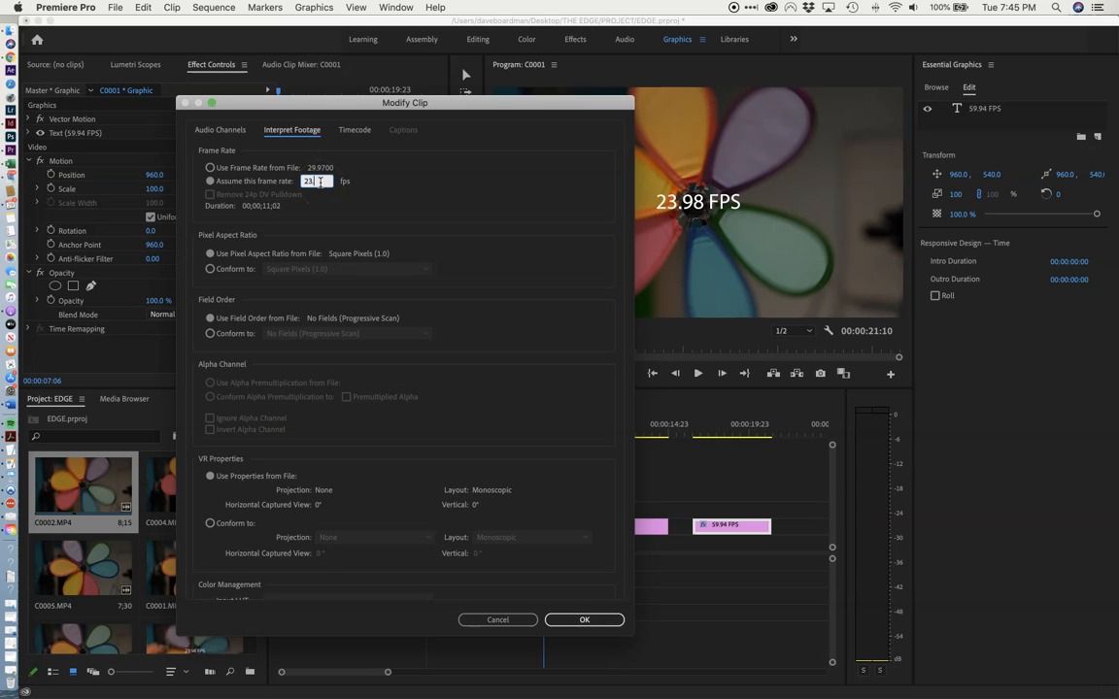
{"action": "type", "text": "23.98"}
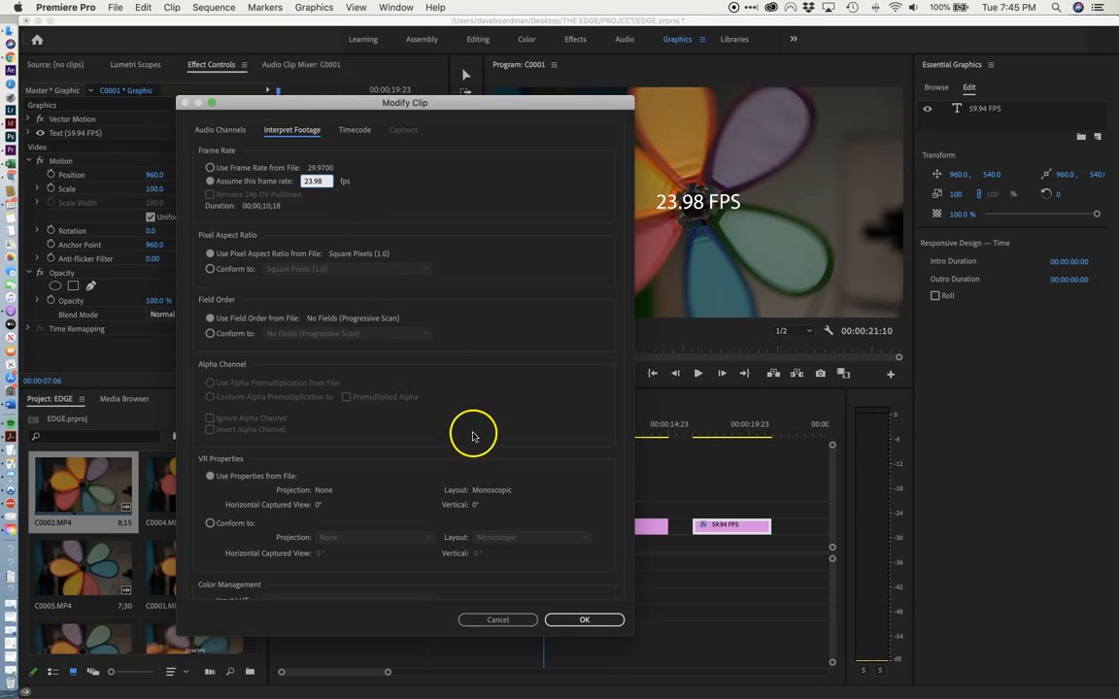
{"action": "left_click", "coordinate": [584, 619]}
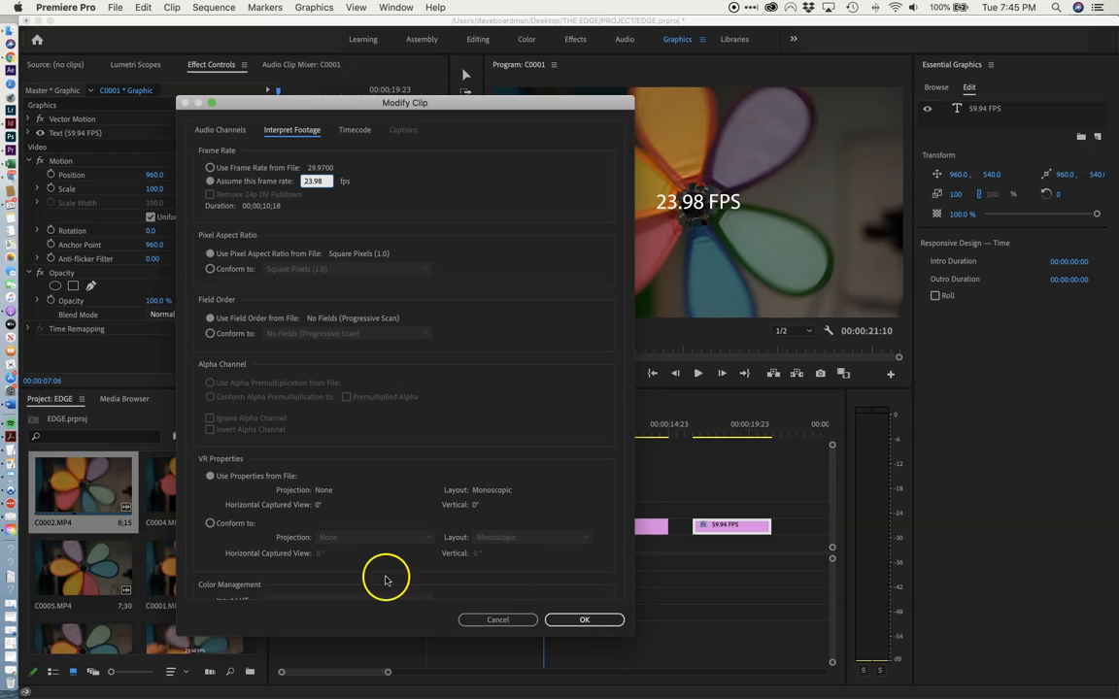
{"action": "left_click", "coordinate": [573, 621]}
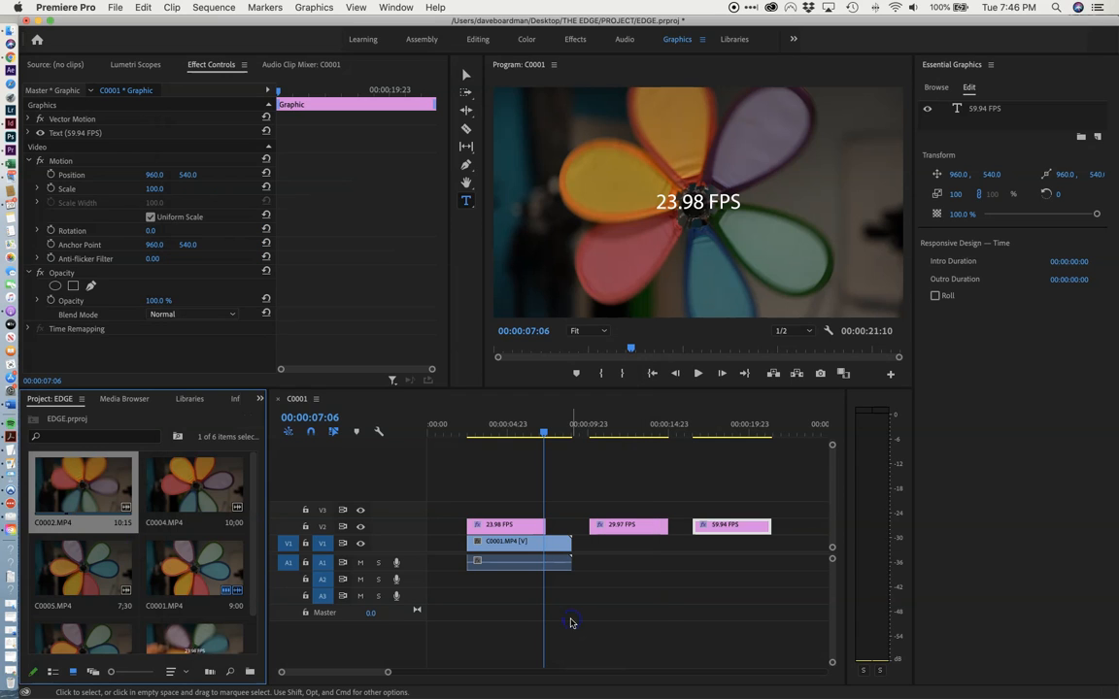
Place C0002.MP4 on track V1 under the 29.97 FPS title and trim both its ends to match the title's length.
{"action": "mouse_move", "coordinate": [125, 529]}
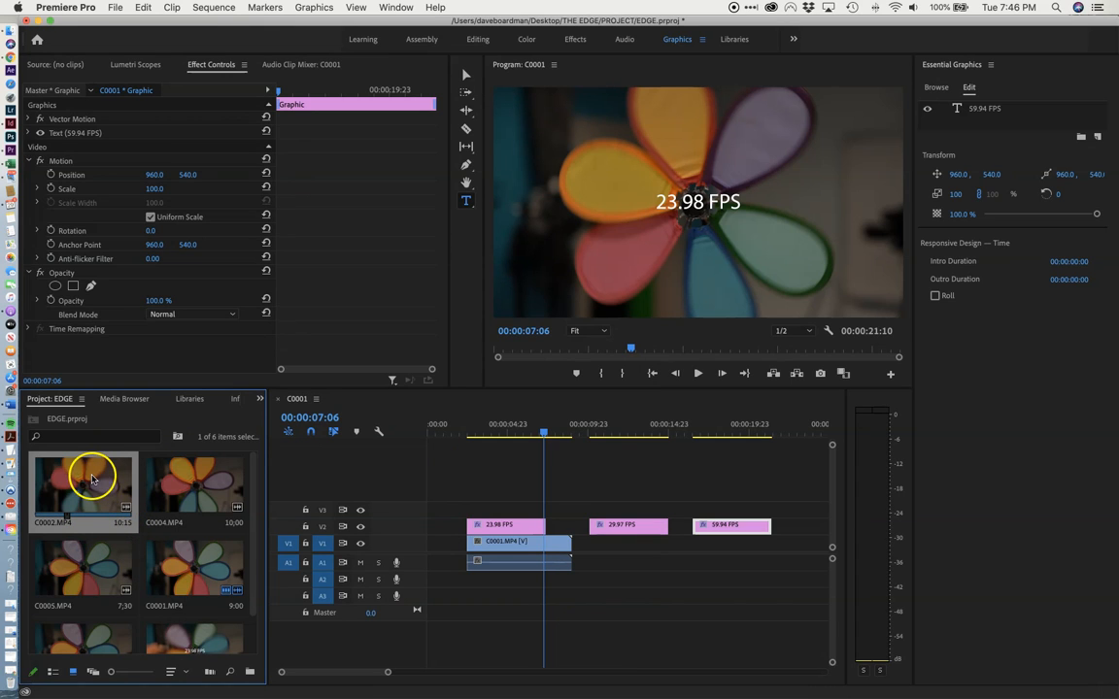
{"action": "left_click_drag", "start_coordinate": [220, 488], "coordinate": [587, 561]}
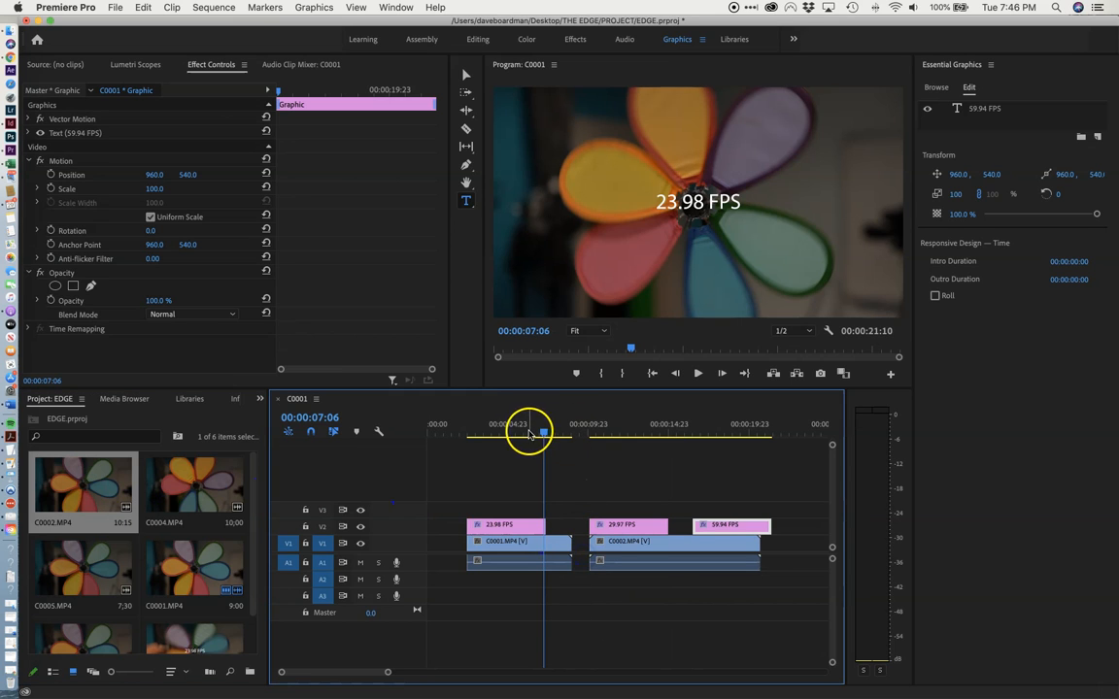
{"action": "left_click", "coordinate": [576, 433]}
{"action": "left_click_drag", "start_coordinate": [576, 433], "coordinate": [622, 436]}
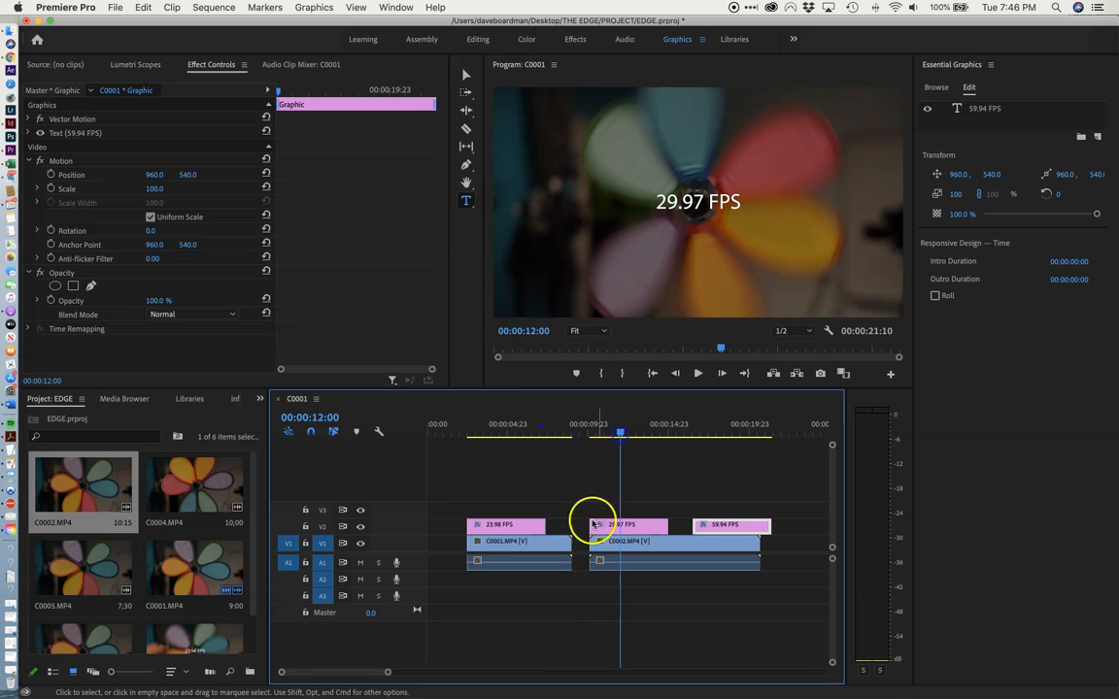
{"action": "left_click_drag", "start_coordinate": [588, 542], "coordinate": [620, 542]}
{"action": "left_click", "coordinate": [675, 543]}
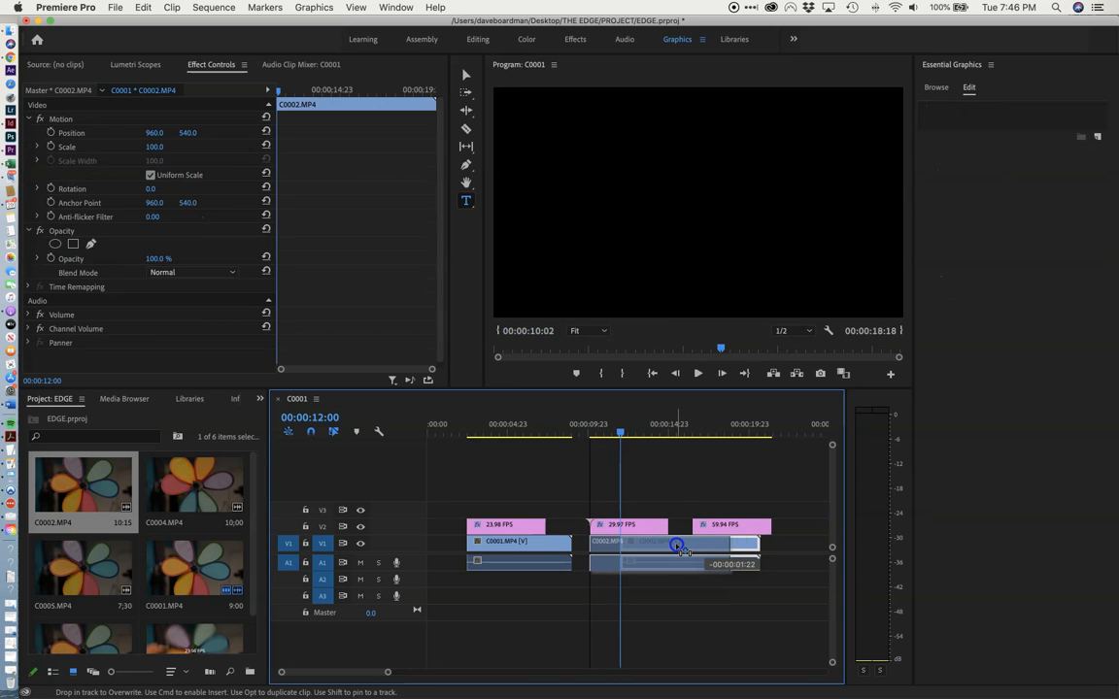
{"action": "left_click_drag", "start_coordinate": [734, 541], "coordinate": [669, 542]}
Play back the trimmed C0002.MP4 clip in the 29.97 FPS section of the sequence.
{"action": "left_click_drag", "start_coordinate": [616, 441], "coordinate": [583, 443]}
{"action": "key", "text": "space"}
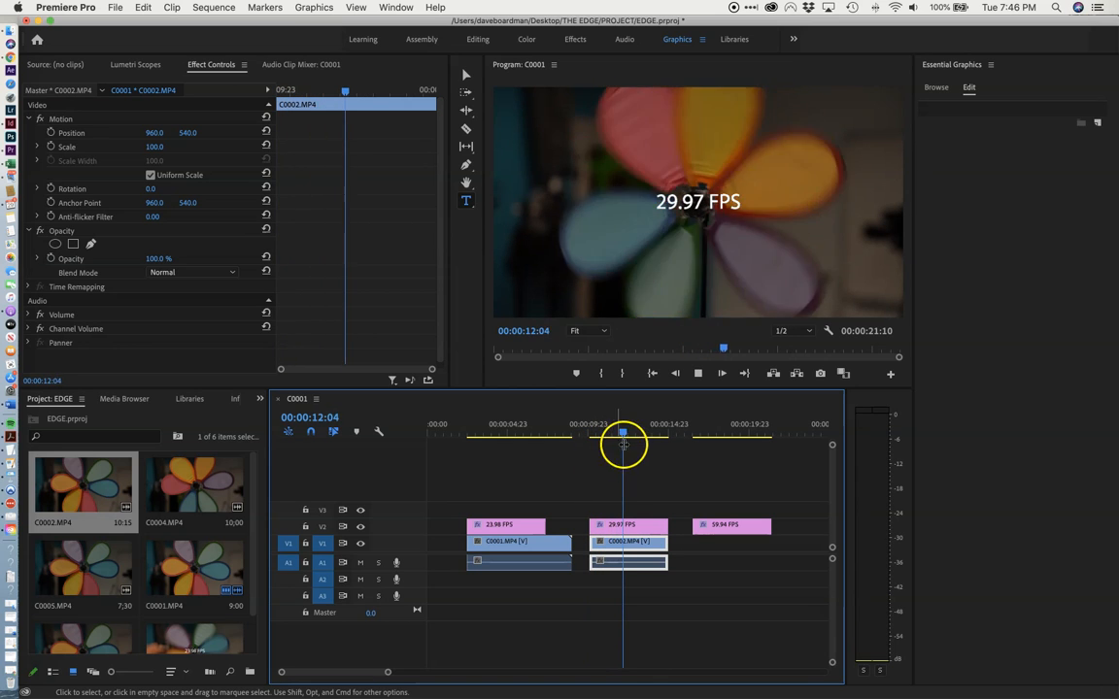
{"action": "key", "text": "space"}
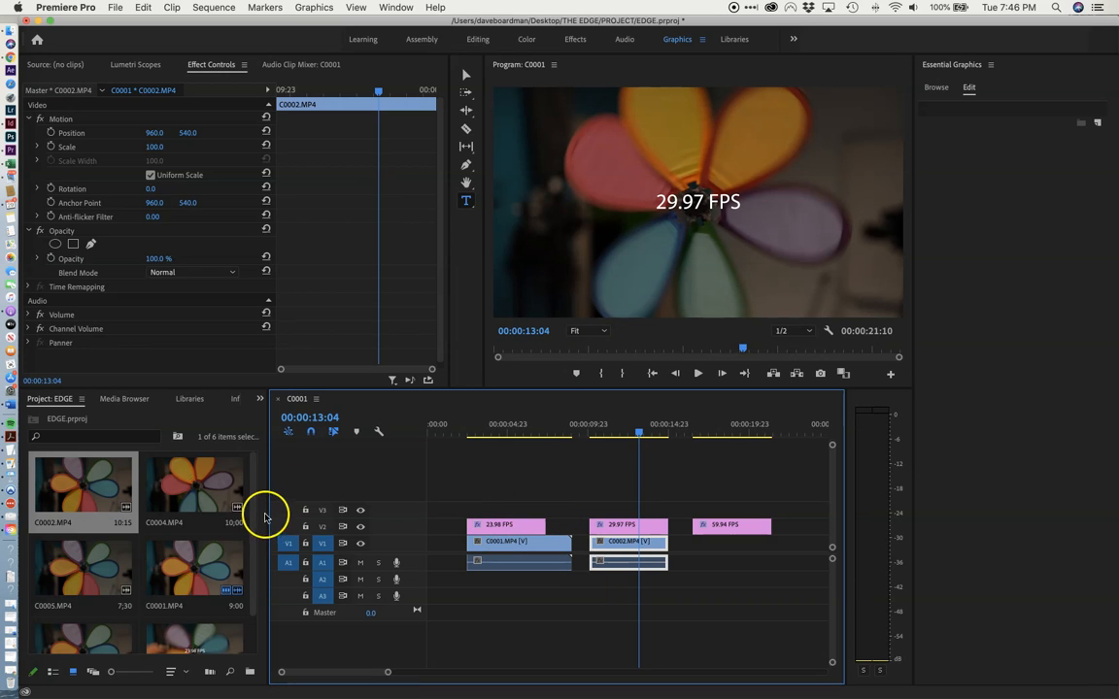
Check the frame rate of C0004.MP4 in its clip properties.
{"action": "left_click", "coordinate": [187, 488]}
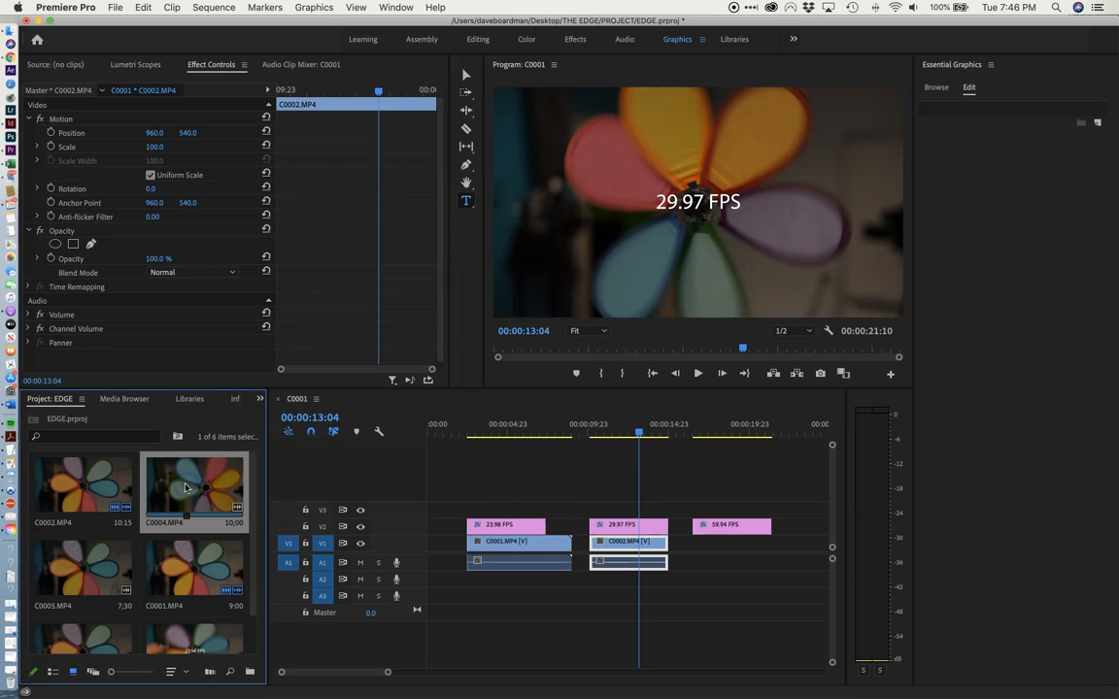
{"action": "right_click", "coordinate": [186, 487]}
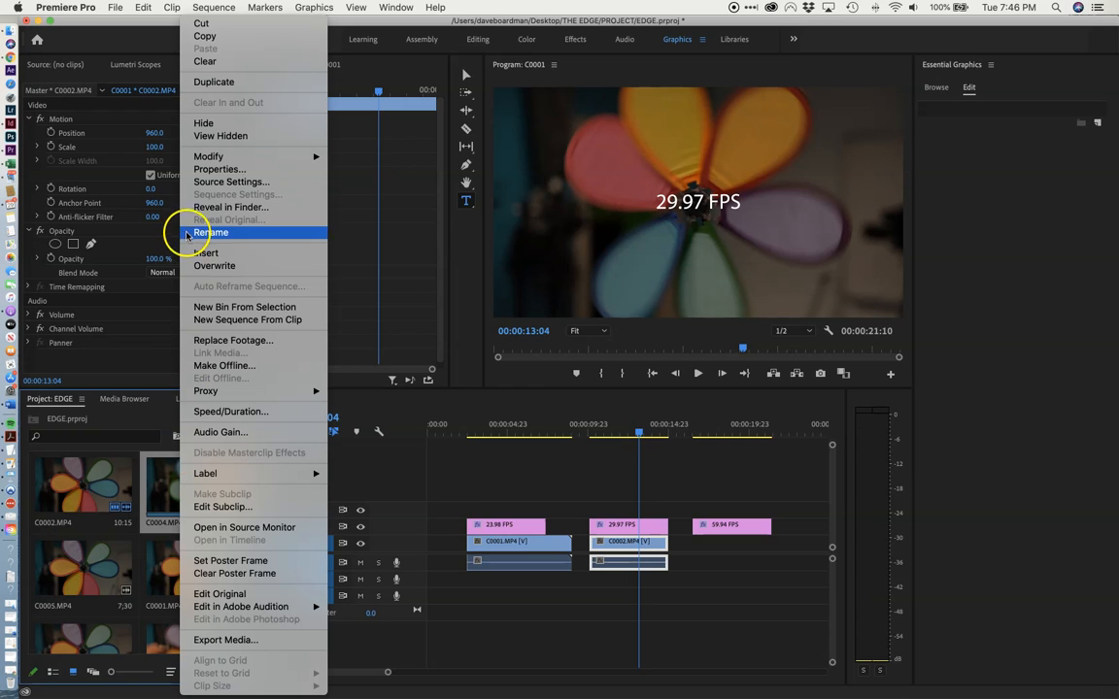
{"action": "mouse_move", "coordinate": [204, 161]}
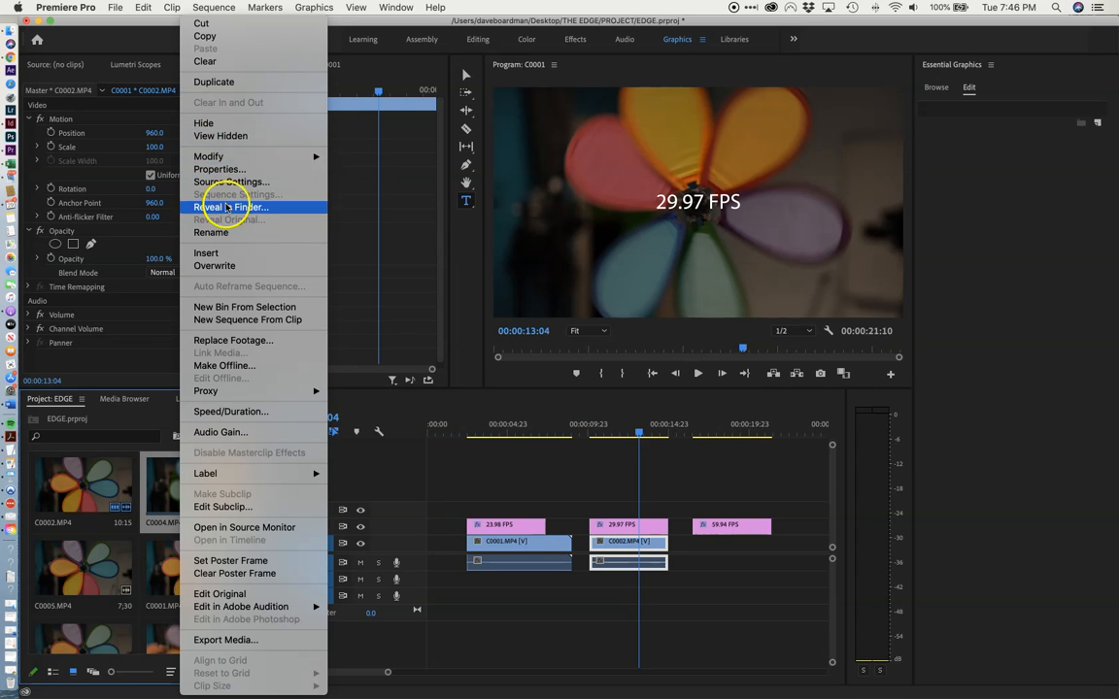
{"action": "left_click", "coordinate": [221, 170]}
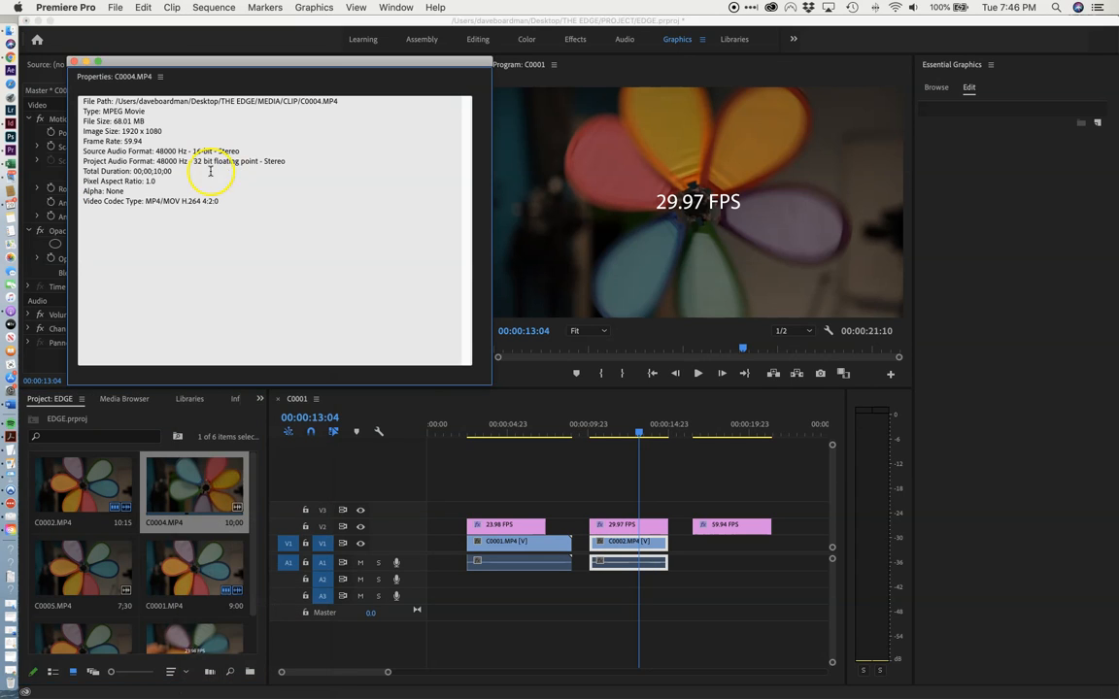
{"action": "left_click", "coordinate": [74, 61]}
Load C0004.MP4 into the source monitor and play it to preview its motion.
{"action": "double_click", "coordinate": [170, 480]}
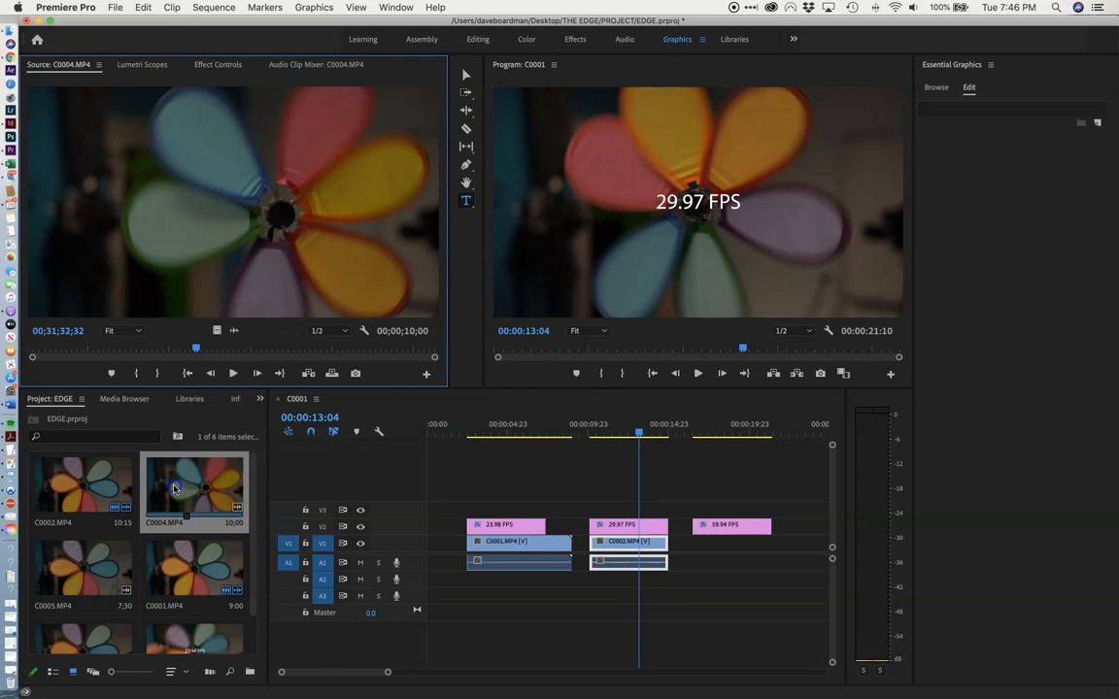
{"action": "left_click_drag", "start_coordinate": [197, 352], "coordinate": [87, 357]}
{"action": "left_click", "coordinate": [233, 373]}
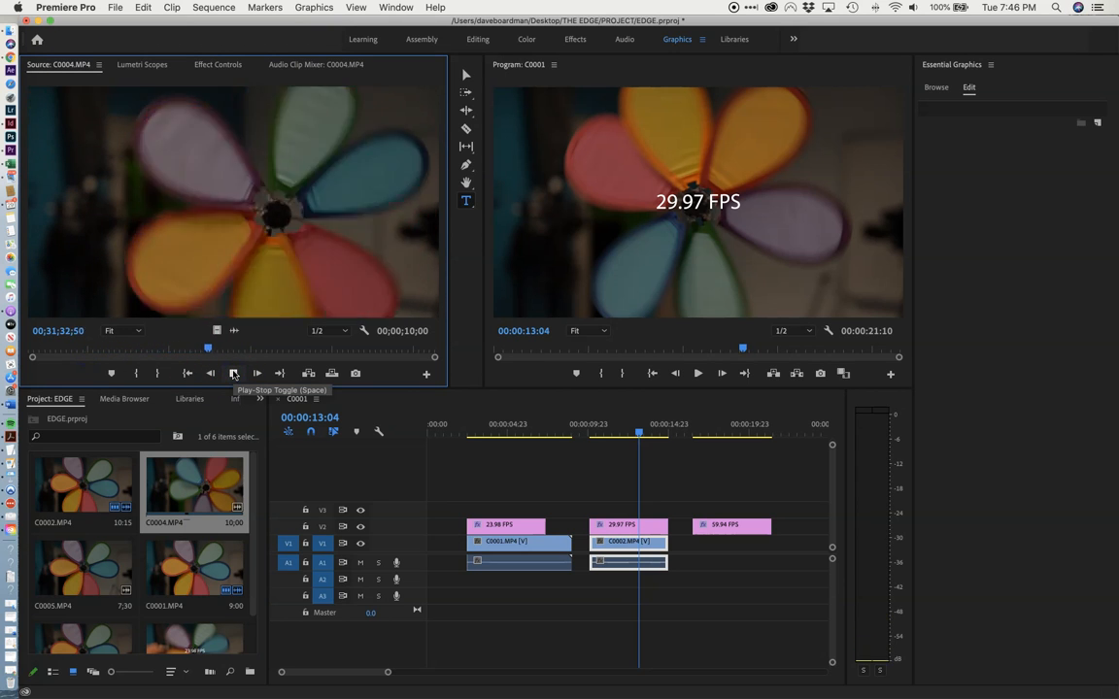
{"action": "left_click", "coordinate": [234, 372]}
{"action": "left_click_drag", "start_coordinate": [299, 347], "coordinate": [202, 349]}
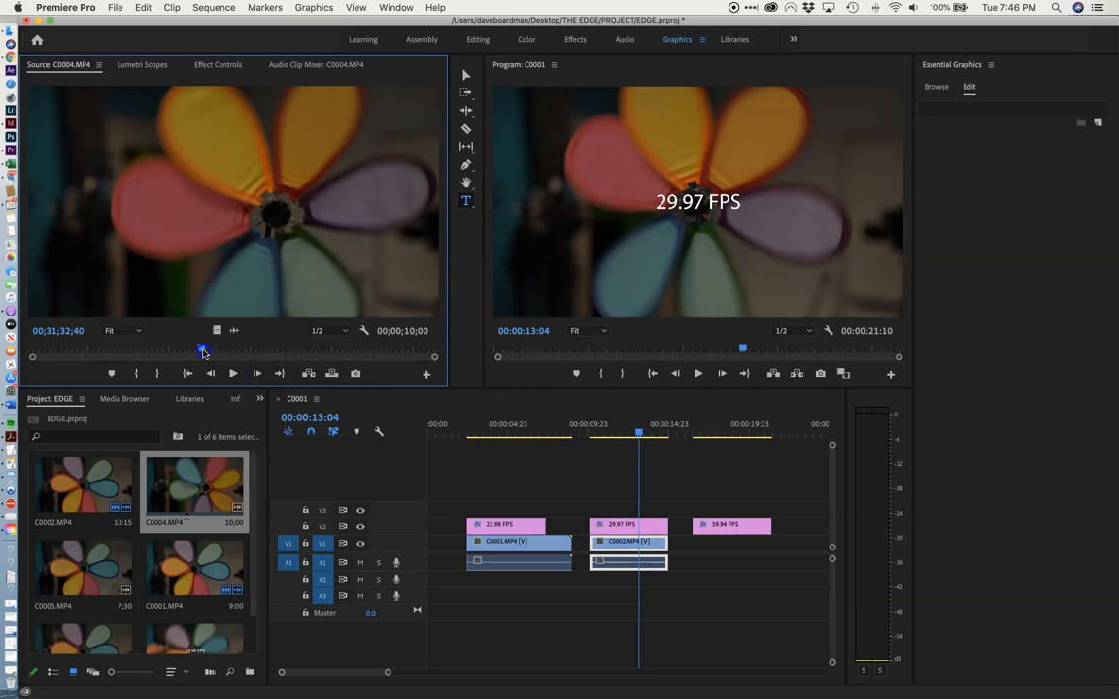
Reinterpret the C0004.MP4 footage to assume a frame rate of 23.98 fps.
{"action": "right_click", "coordinate": [187, 485]}
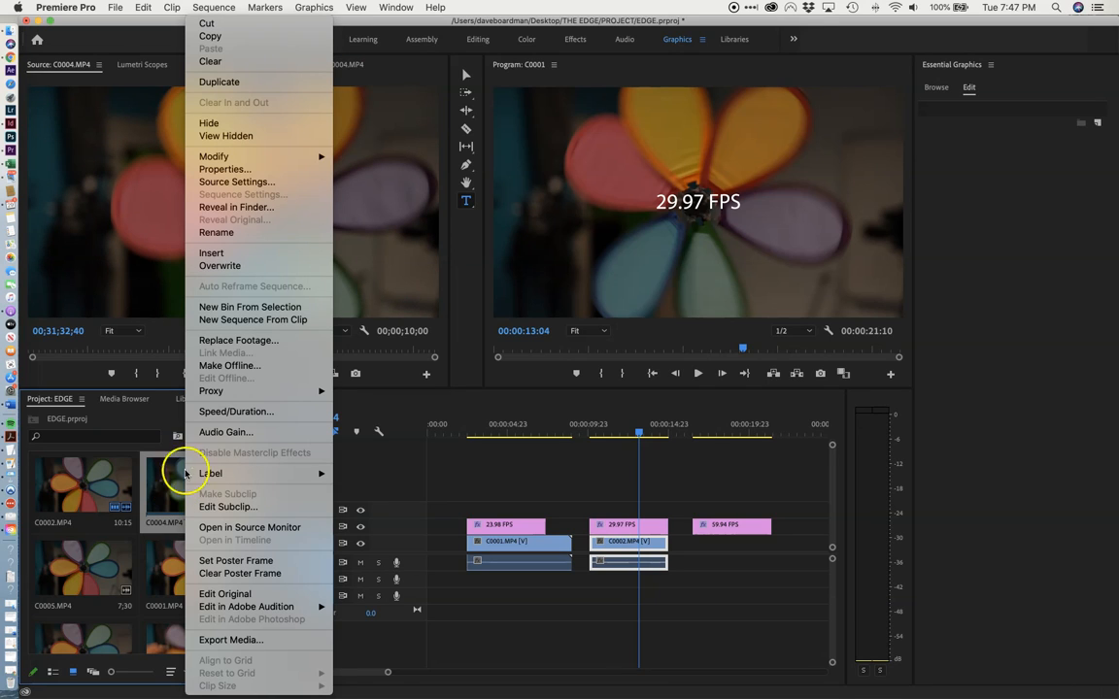
{"action": "mouse_move", "coordinate": [239, 158]}
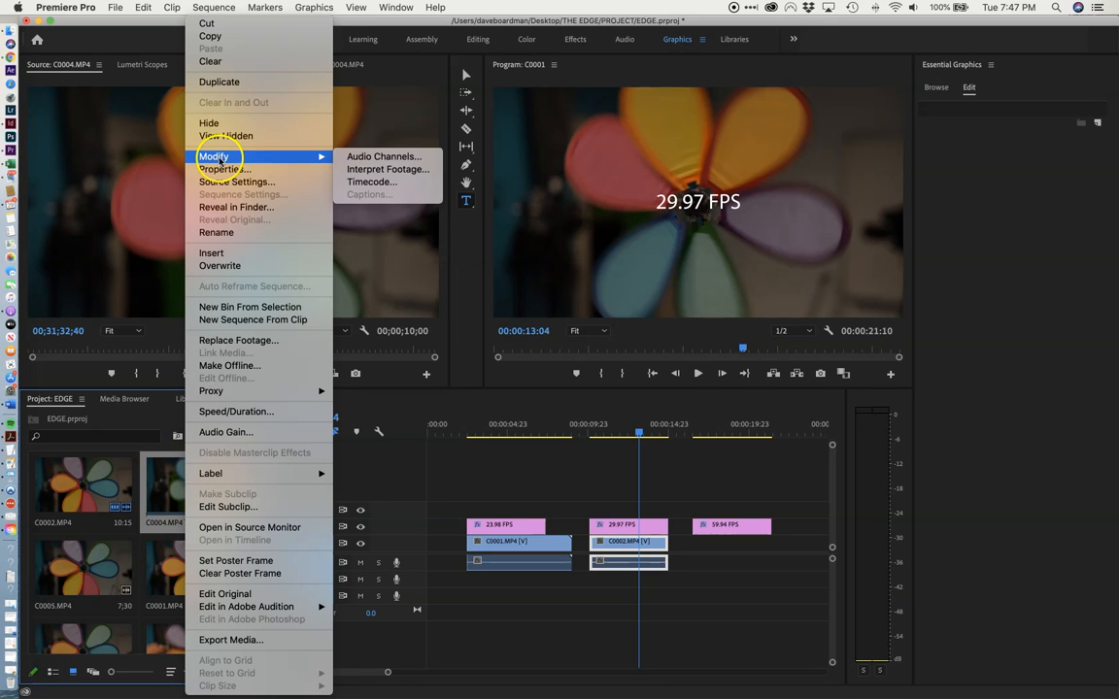
{"action": "left_click", "coordinate": [374, 169]}
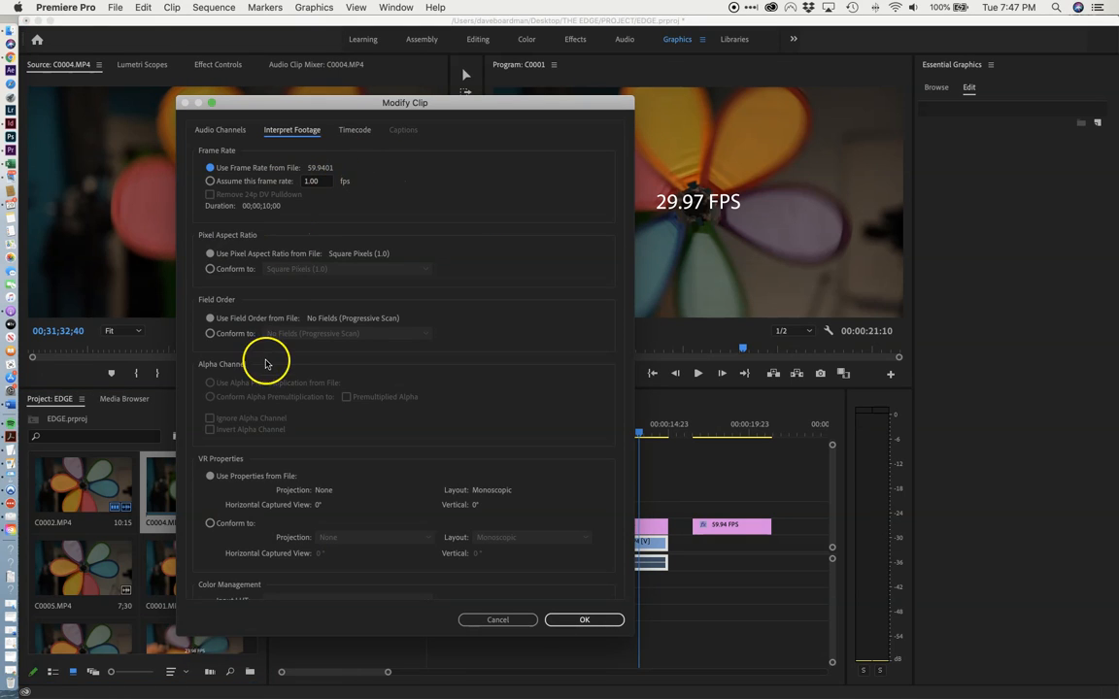
{"action": "left_click", "coordinate": [211, 182]}
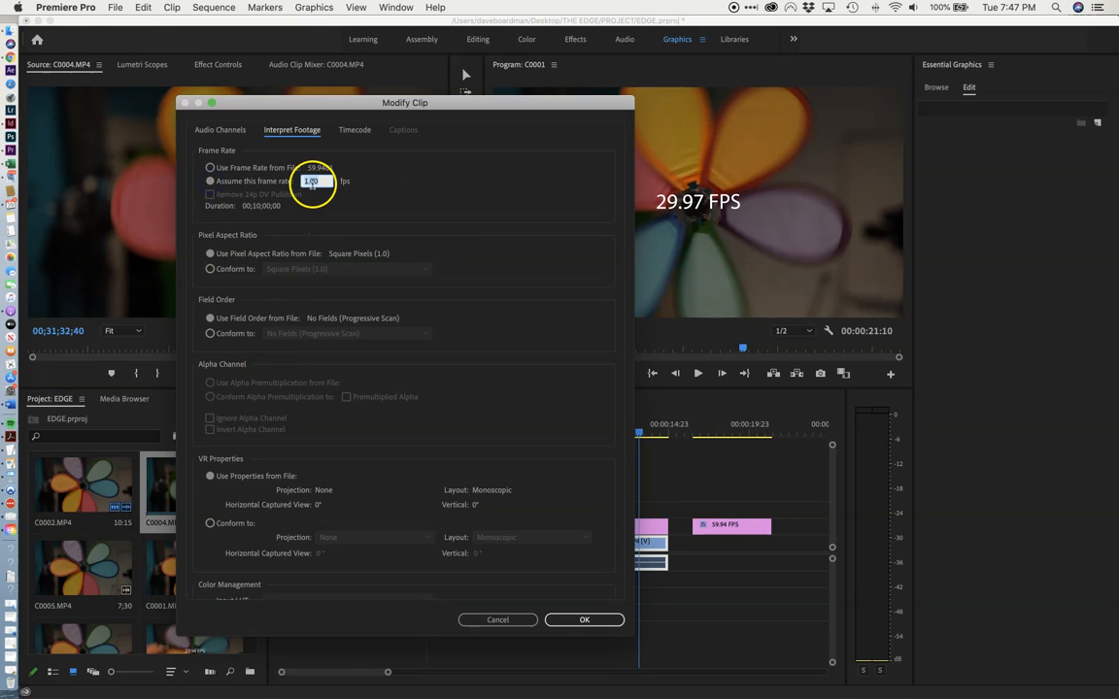
{"action": "type", "text": "23.98"}
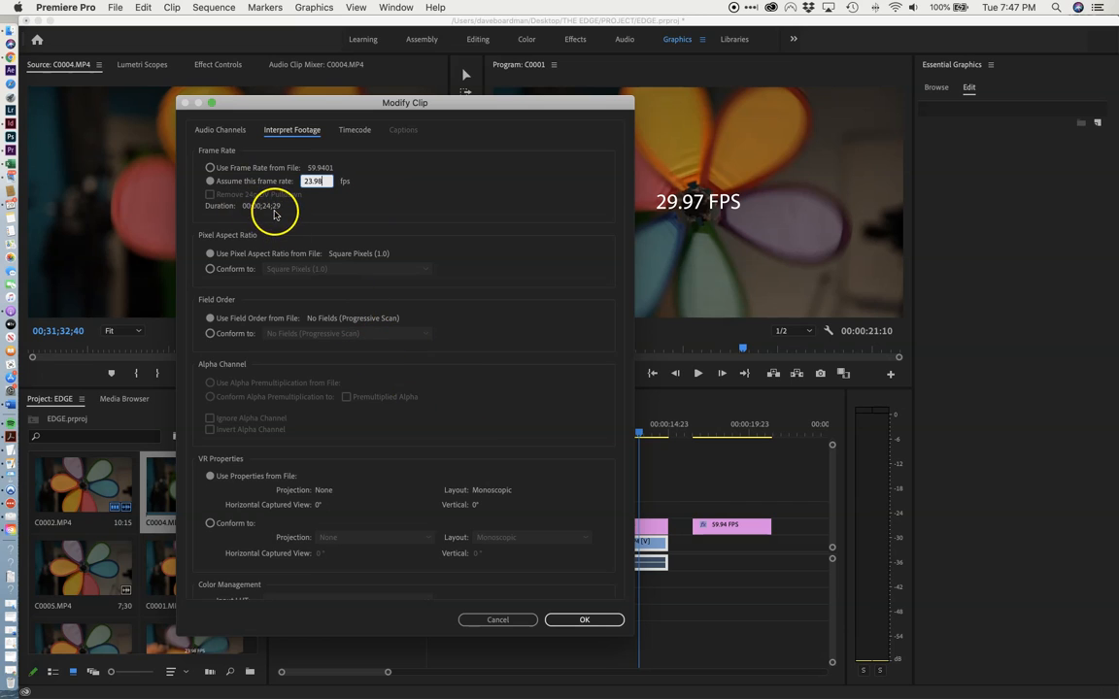
{"action": "left_click", "coordinate": [586, 619]}
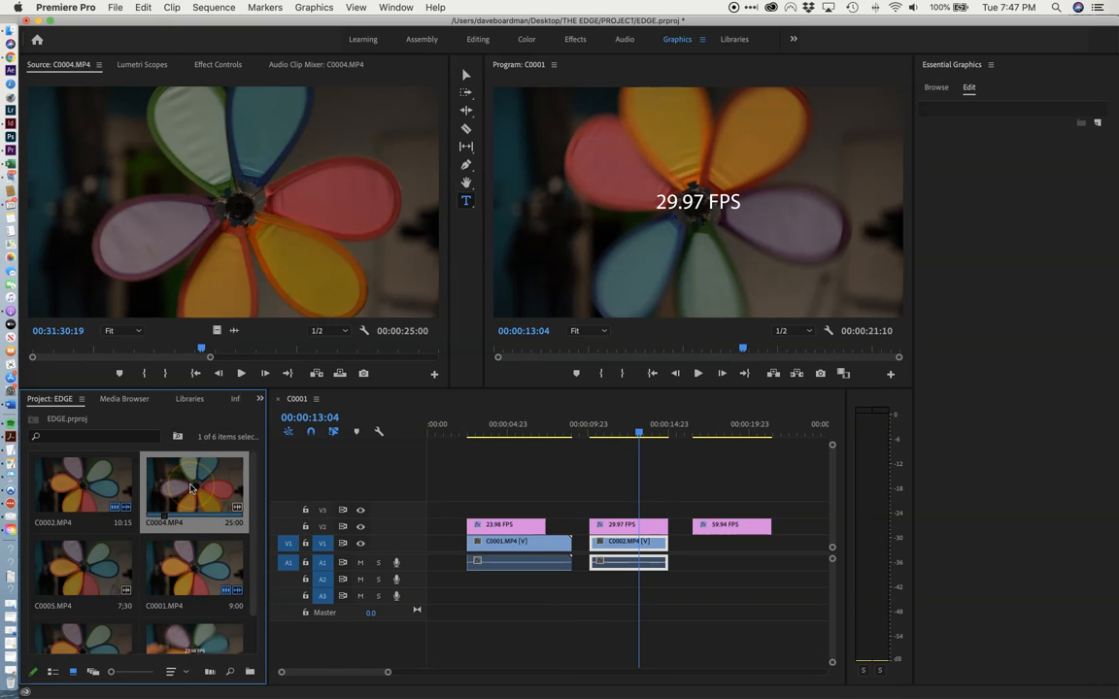
Place the reinterpreted C0004.MP4 on track V1, aligned with the start of the 59.94 FPS title.
{"action": "left_click_drag", "start_coordinate": [201, 348], "coordinate": [138, 349]}
{"action": "left_click_drag", "start_coordinate": [155, 351], "coordinate": [86, 352]}
{"action": "left_click_drag", "start_coordinate": [194, 221], "coordinate": [692, 529]}
Play back C0004.MP4 in the sequence from the start of the 59.94 FPS title.
{"action": "left_click", "coordinate": [639, 434]}
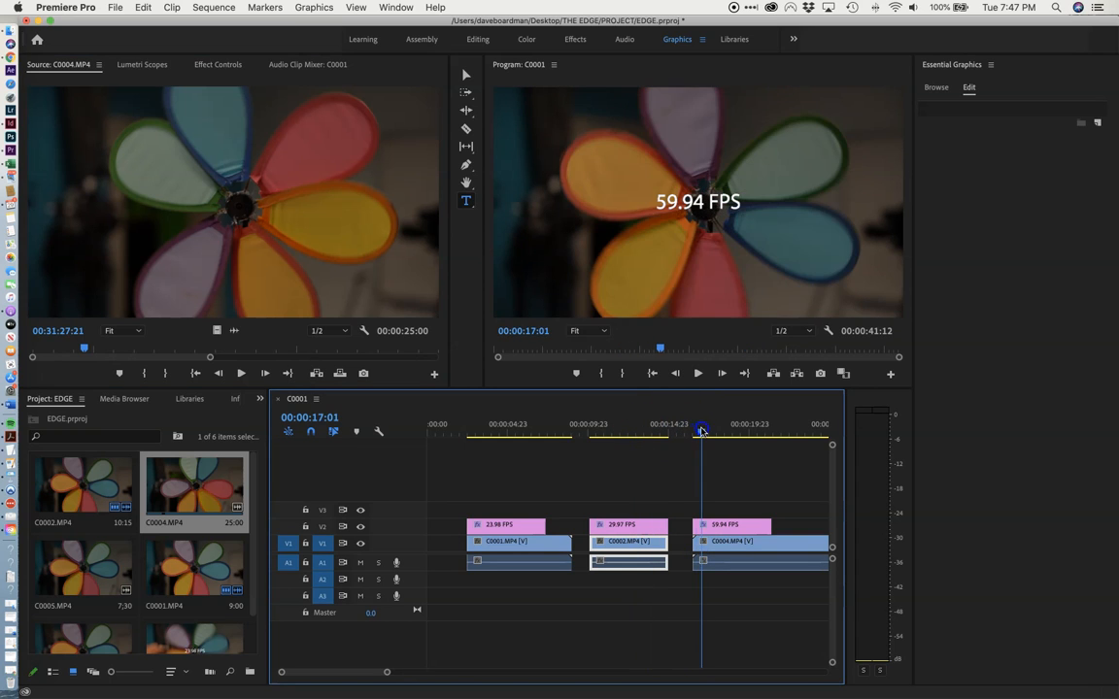
{"action": "left_click_drag", "start_coordinate": [713, 430], "coordinate": [695, 433]}
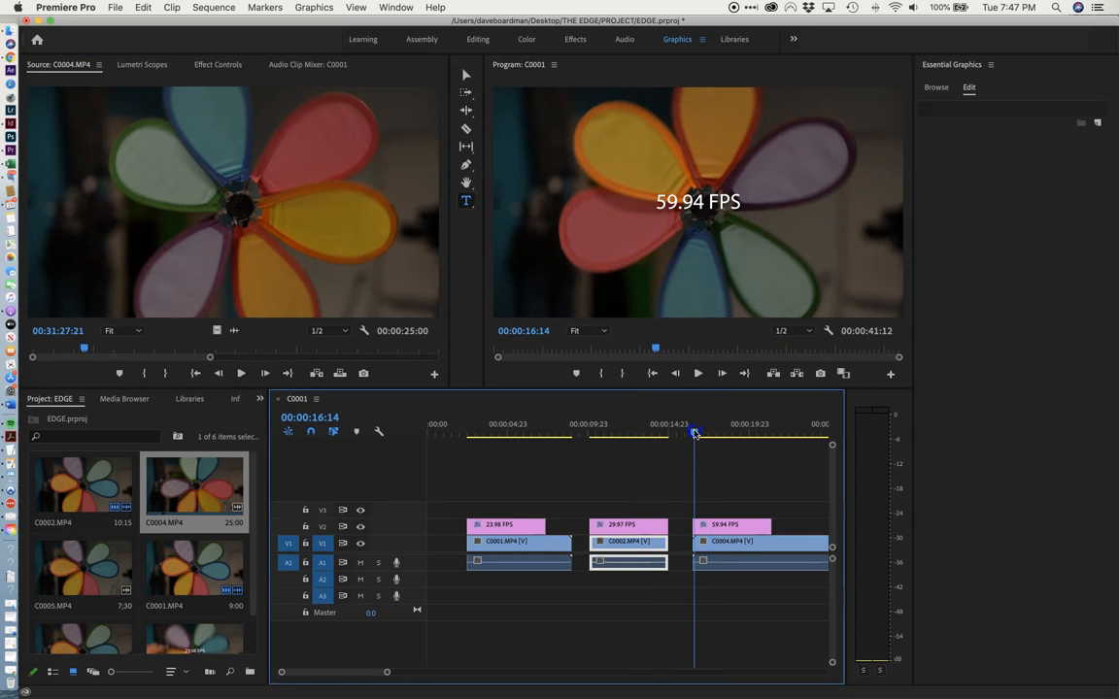
{"action": "key", "text": "space"}
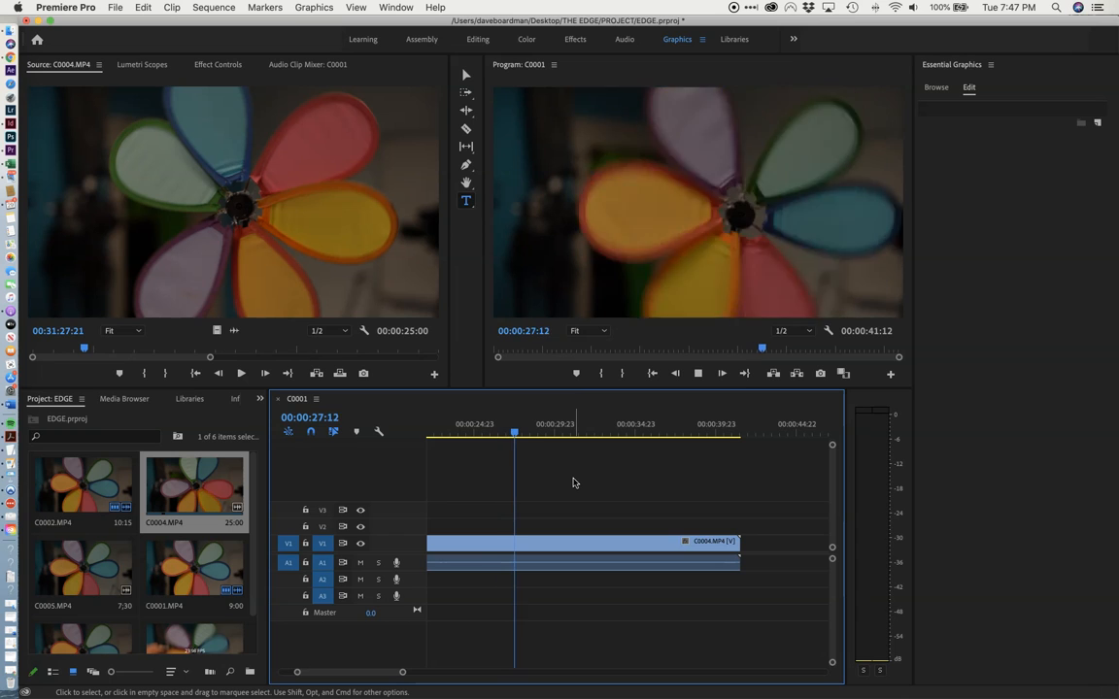
Shorten C0004.MP4's end to about 00:00:31:06 in the sequence and cut away its part before 00:00:25:10.
{"action": "left_click_drag", "start_coordinate": [738, 541], "coordinate": [574, 546]}
{"action": "left_click_drag", "start_coordinate": [530, 431], "coordinate": [478, 438]}
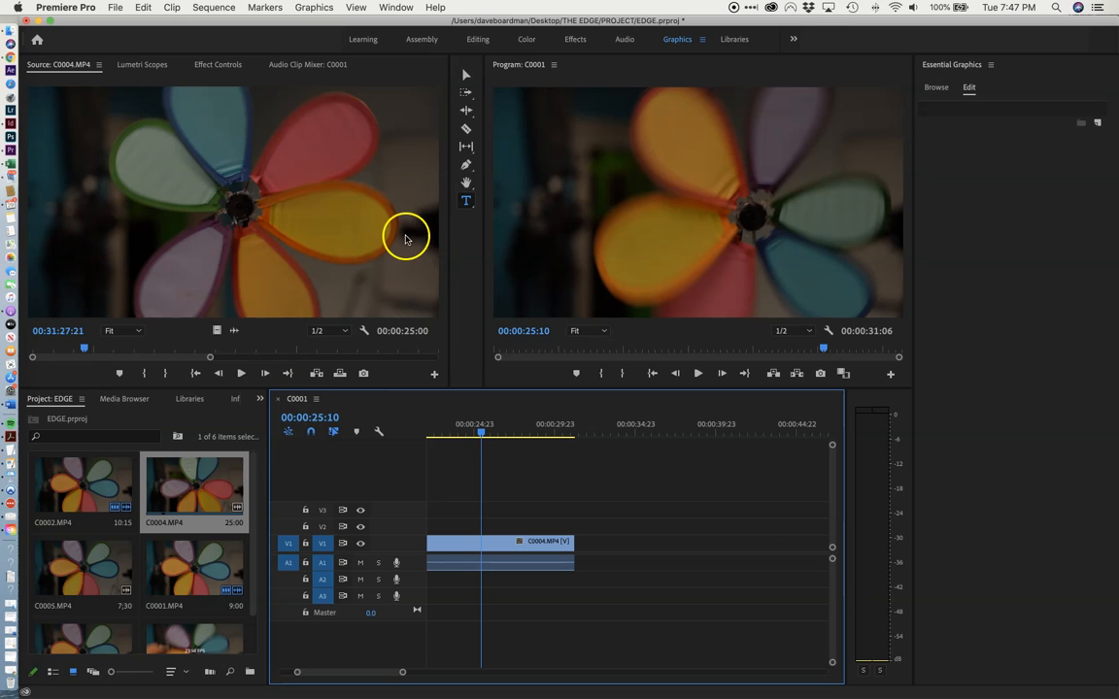
{"action": "left_click", "coordinate": [466, 129]}
{"action": "left_click", "coordinate": [484, 542]}
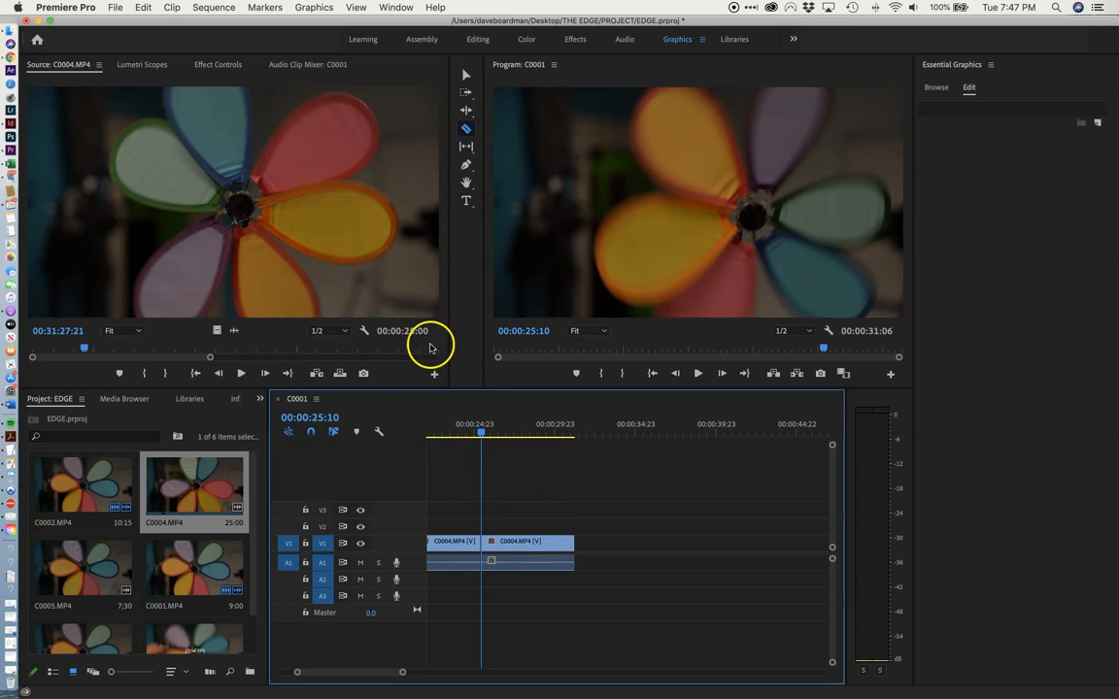
{"action": "left_click", "coordinate": [465, 78]}
{"action": "left_click", "coordinate": [460, 542]}
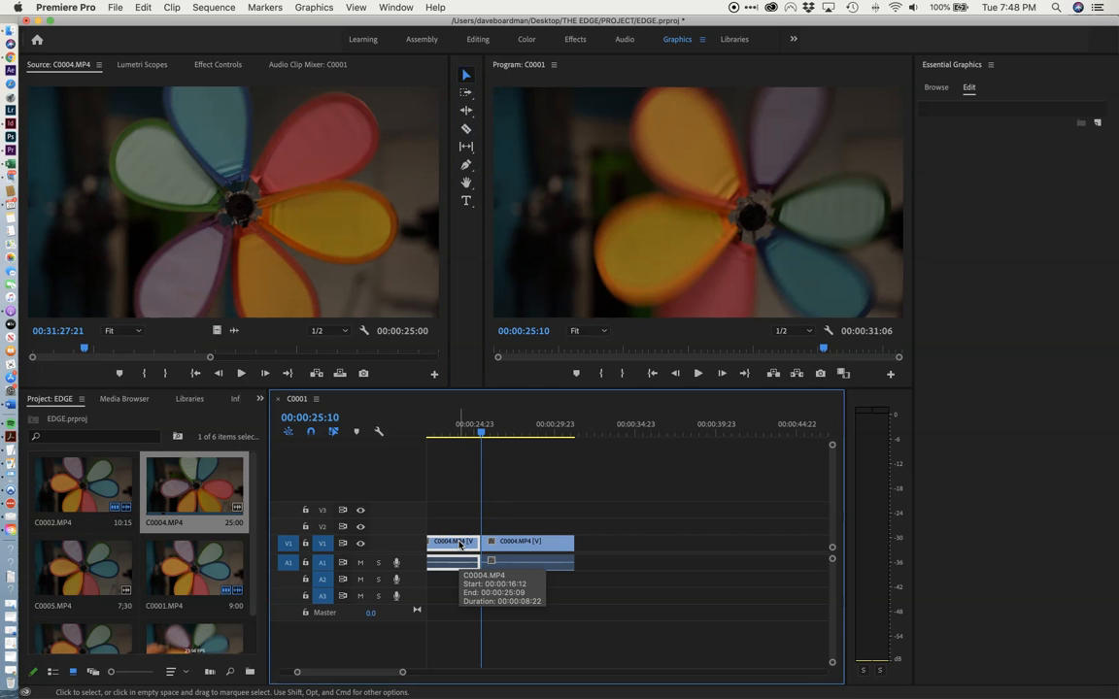
{"action": "key", "text": "Delete"}
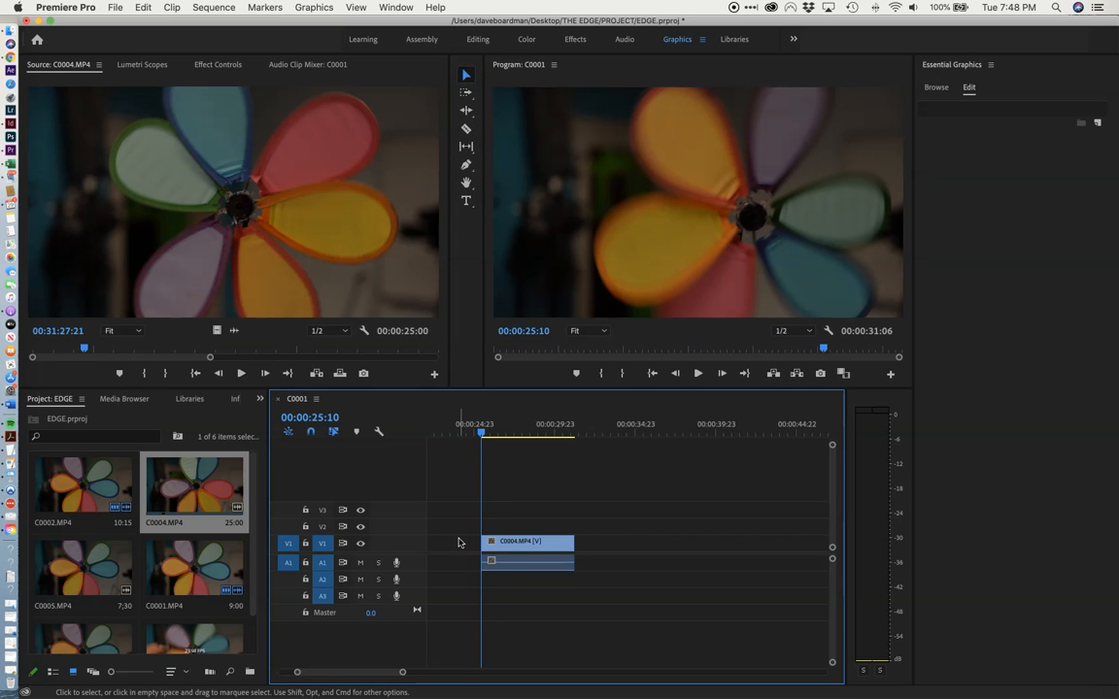
Move the remaining C0004.MP4 piece on V1 to line up with the start of the 59.94 FPS title.
{"action": "key", "text": "backslash"}
{"action": "left_click", "coordinate": [754, 563]}
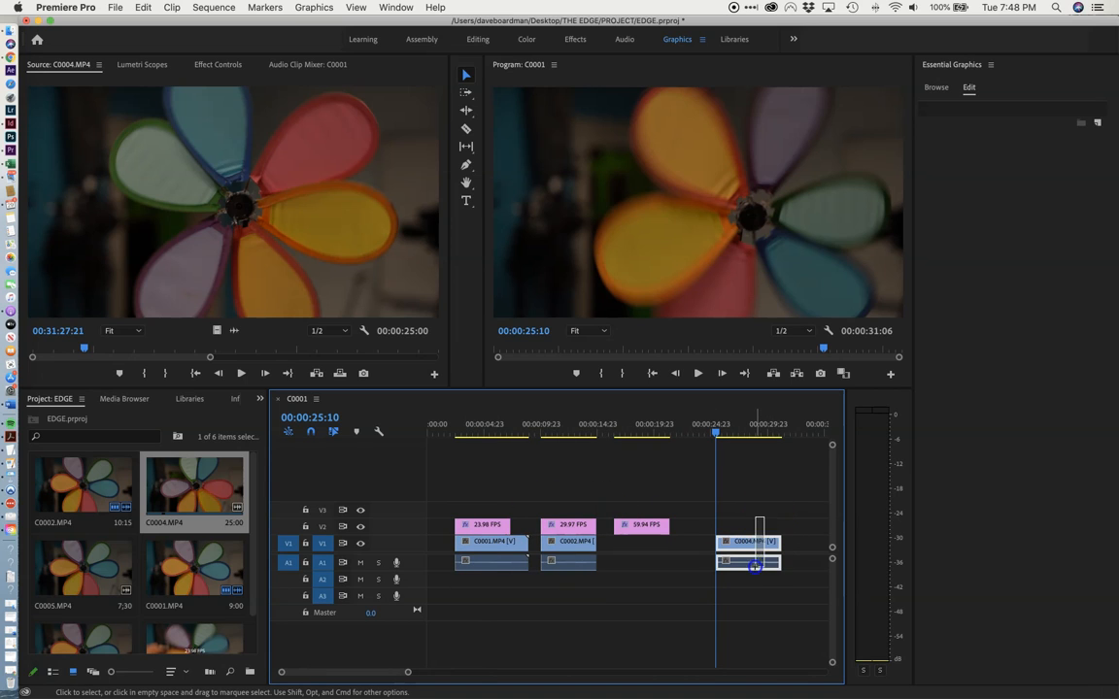
{"action": "left_click_drag", "start_coordinate": [751, 551], "coordinate": [650, 546]}
Play back the 23.98, 29.97 and 59.94 FPS sections in turn to compare their motion.
{"action": "left_click", "coordinate": [455, 430]}
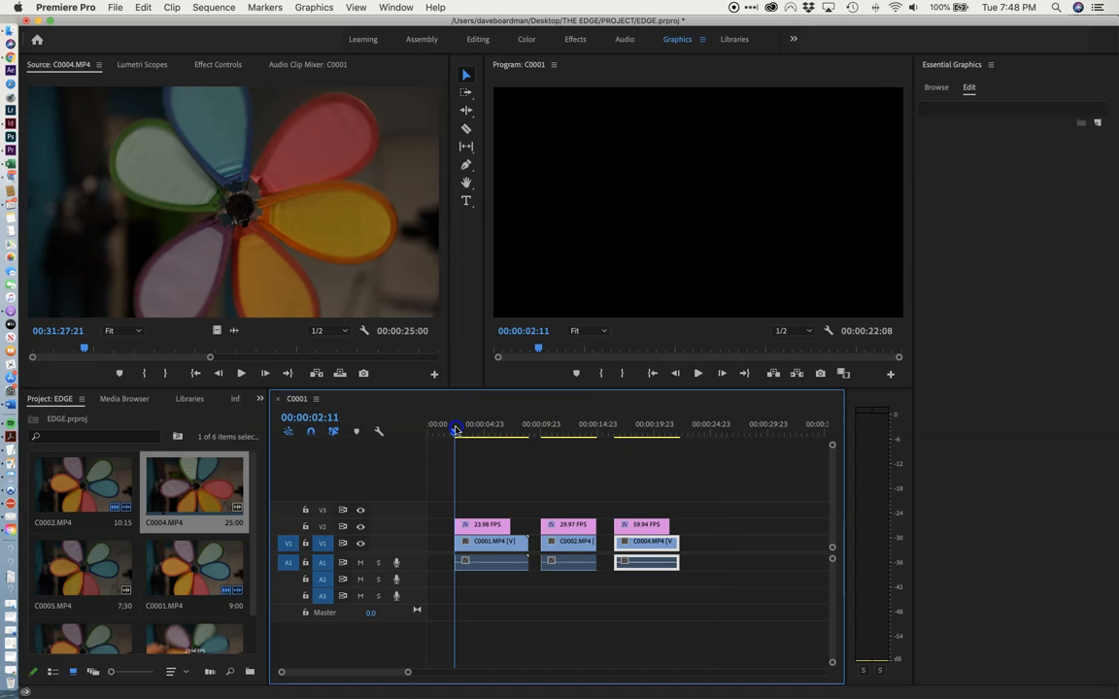
{"action": "key", "text": "space"}
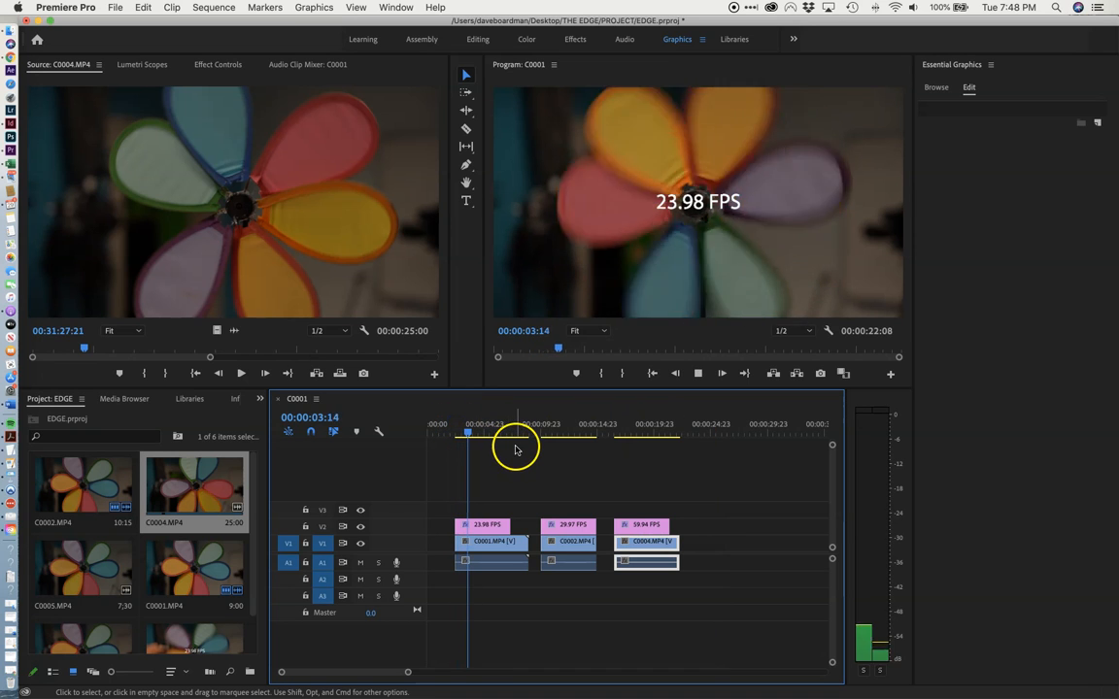
{"action": "key", "text": "space"}
{"action": "left_click", "coordinate": [549, 430]}
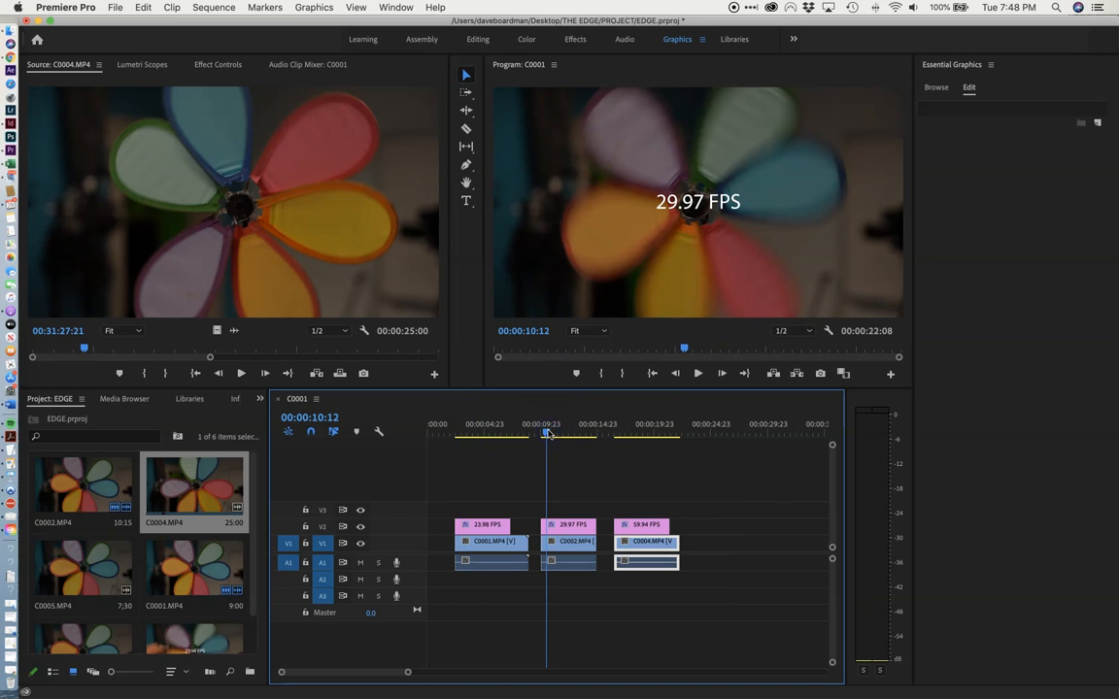
{"action": "key", "text": "space"}
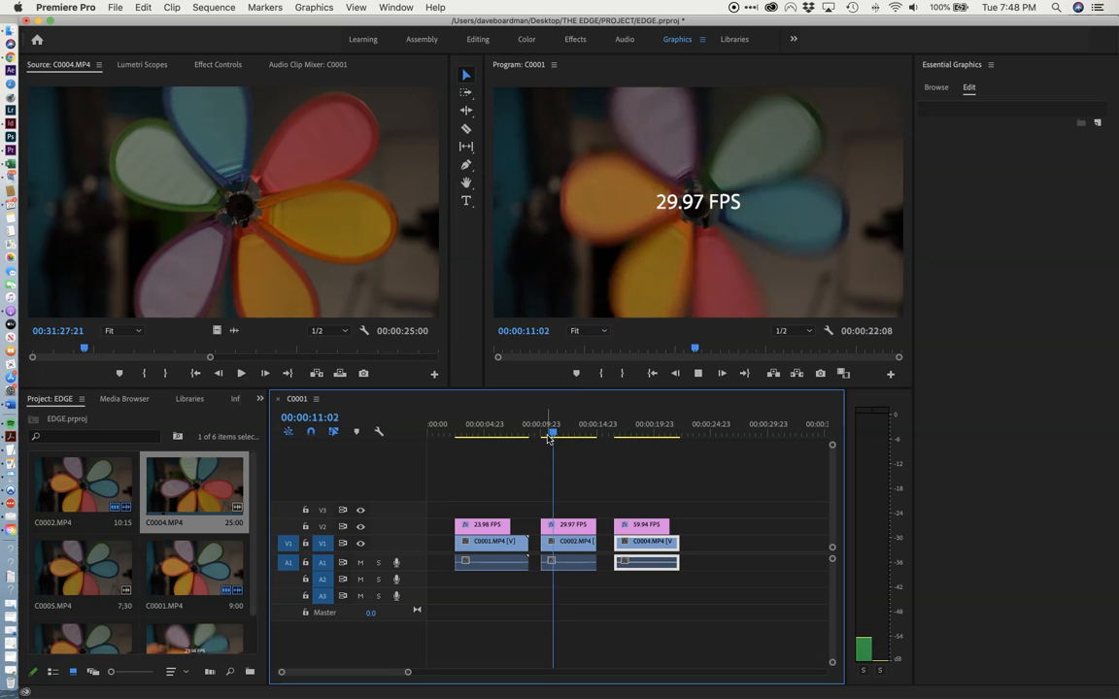
{"action": "left_click", "coordinate": [621, 431]}
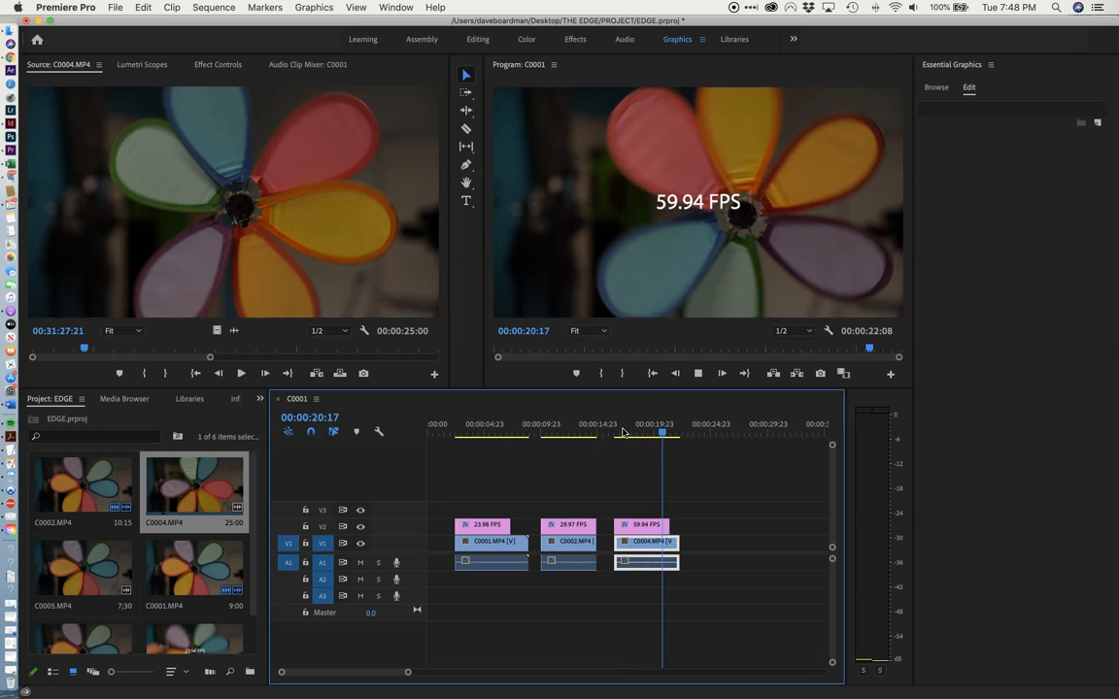
{"action": "key", "text": "space"}
Scrub through the three frame-rate sections and examine the 29.97 and 59.94 FPS titles with their clips.
{"action": "left_click_drag", "start_coordinate": [663, 434], "coordinate": [573, 442]}
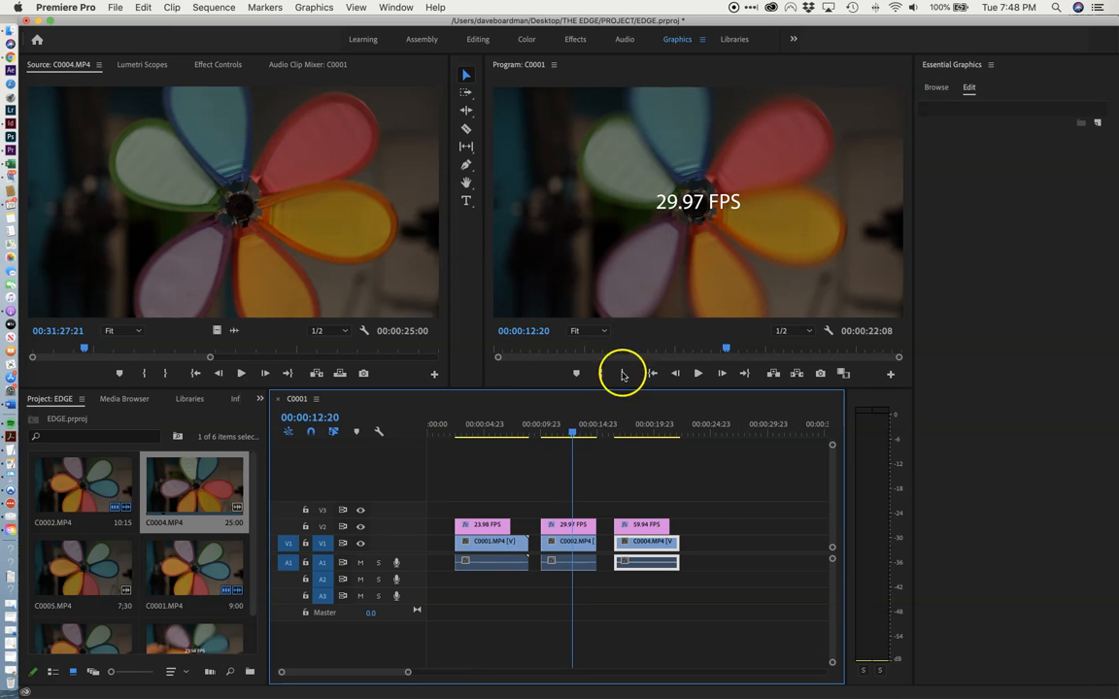
{"action": "left_click_drag", "start_coordinate": [571, 432], "coordinate": [502, 447]}
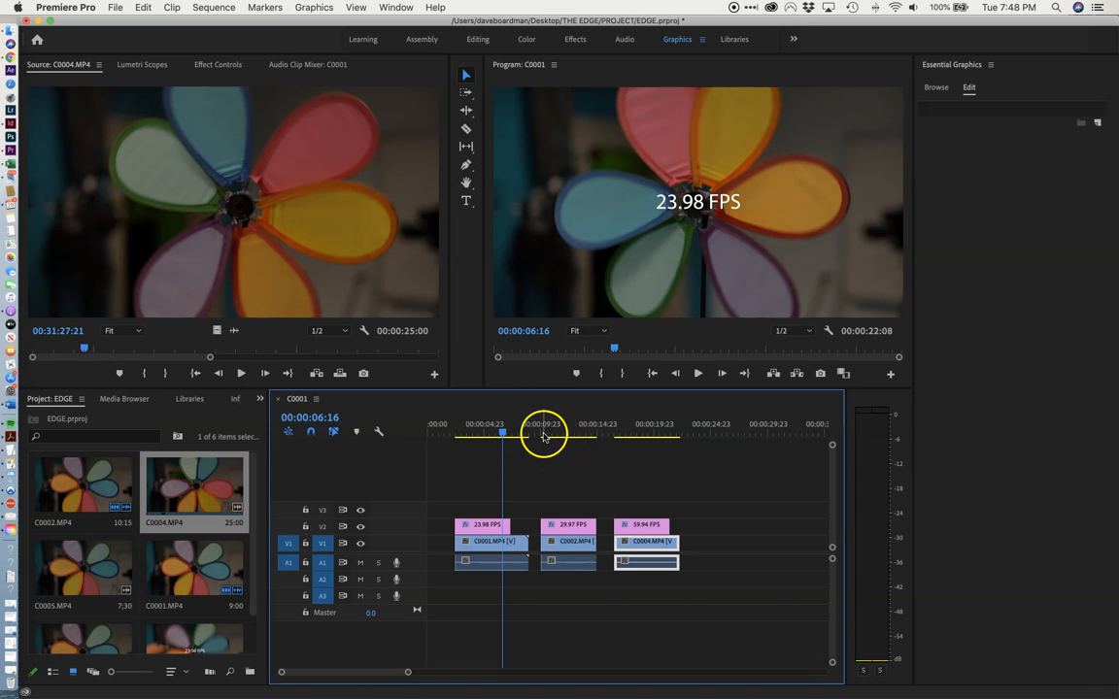
{"action": "left_click_drag", "start_coordinate": [544, 436], "coordinate": [558, 434]}
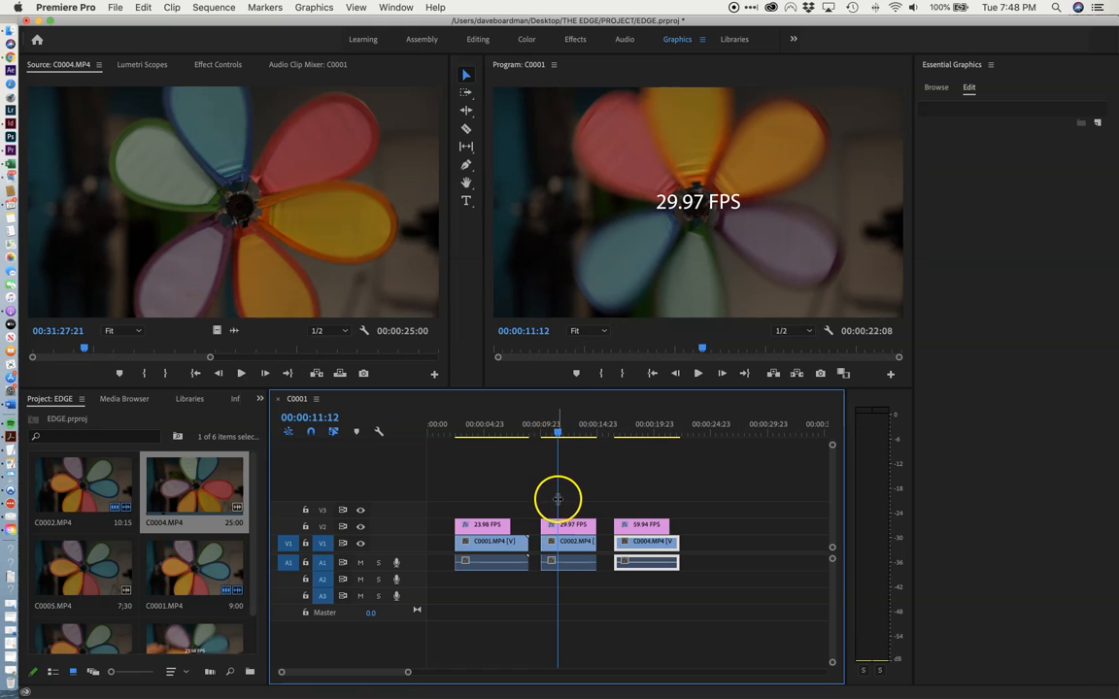
{"action": "left_click_drag", "start_coordinate": [558, 434], "coordinate": [618, 431]}
{"action": "left_click", "coordinate": [572, 526]}
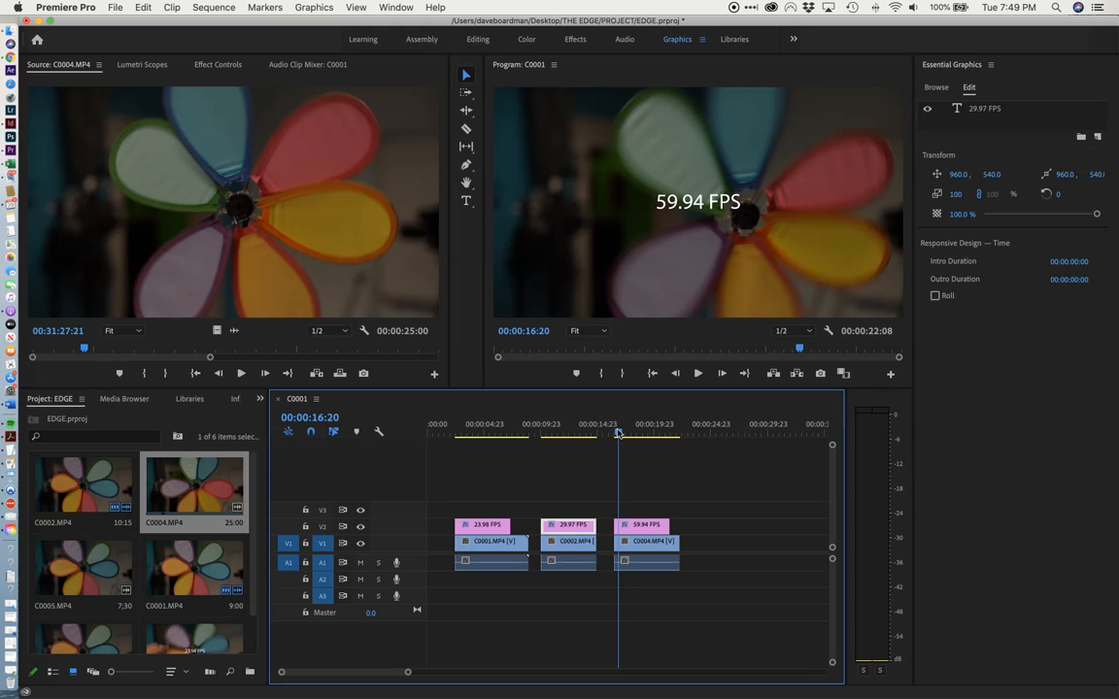
{"action": "left_click", "coordinate": [651, 529]}
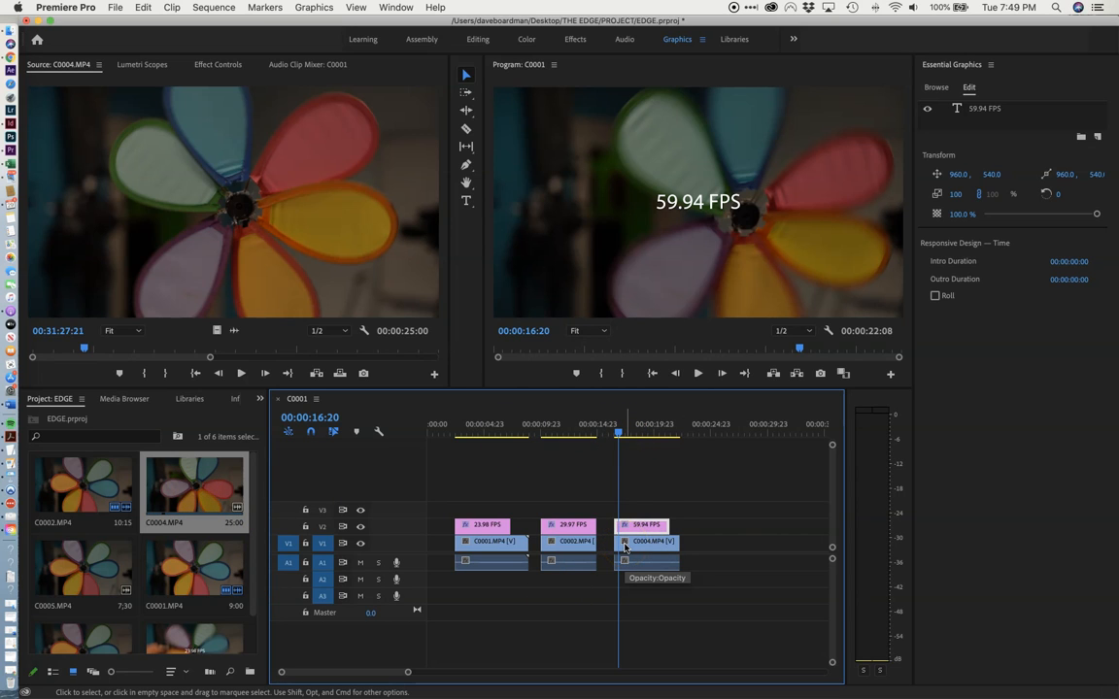
{"action": "left_click_drag", "start_coordinate": [618, 432], "coordinate": [625, 434]}
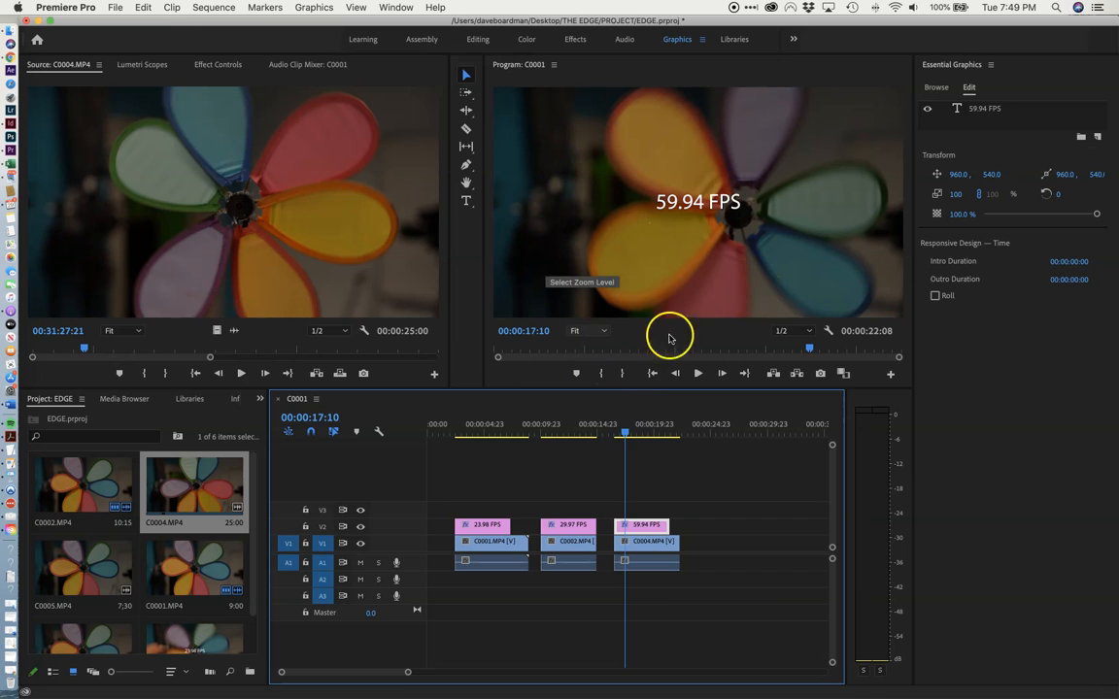
{"action": "left_click_drag", "start_coordinate": [625, 434], "coordinate": [636, 436]}
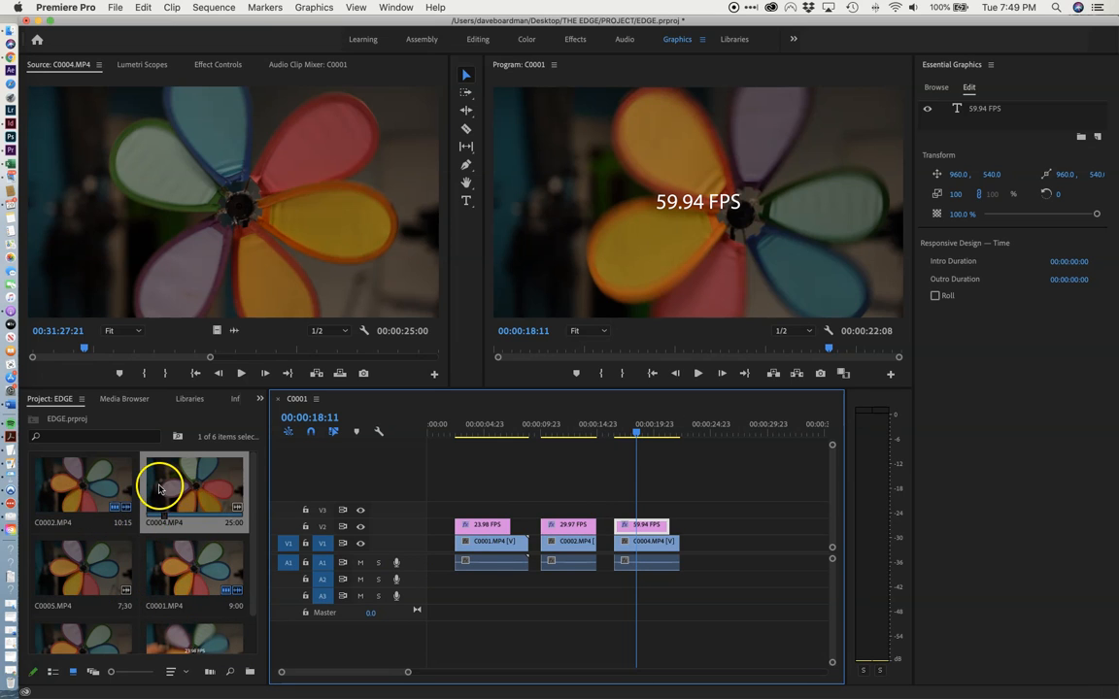
Rename the C0005.MP4 clip in the project as "flower".
{"action": "scroll", "coordinate": [87, 593], "scroll_direction": "down", "scroll_amount": 1}
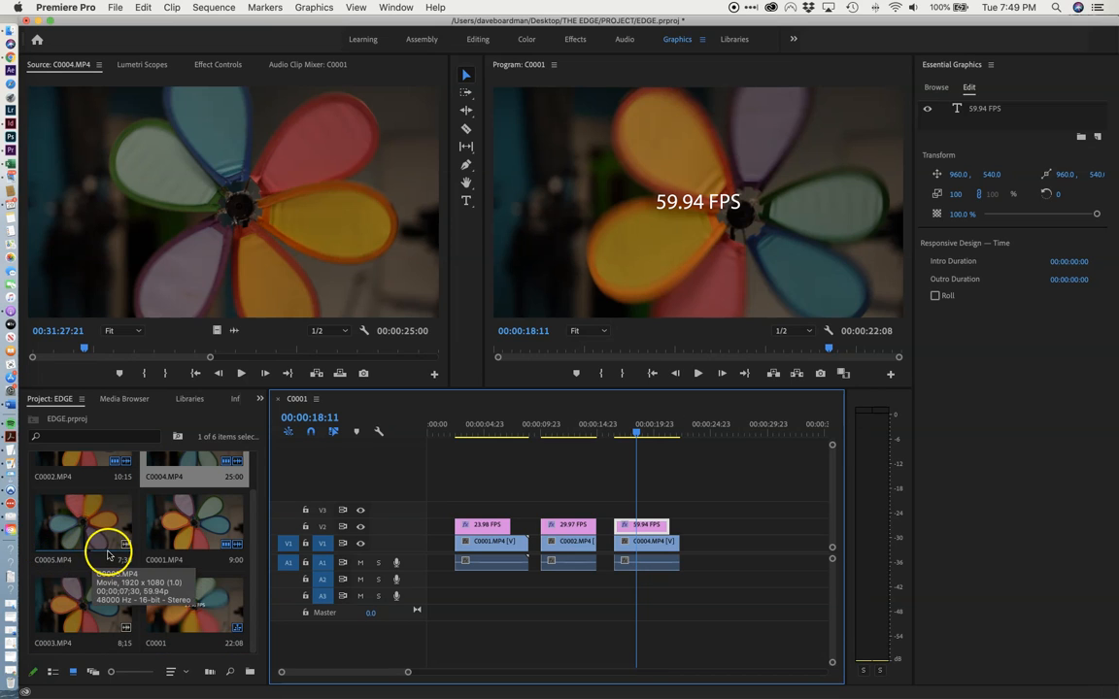
{"action": "left_click", "coordinate": [51, 562]}
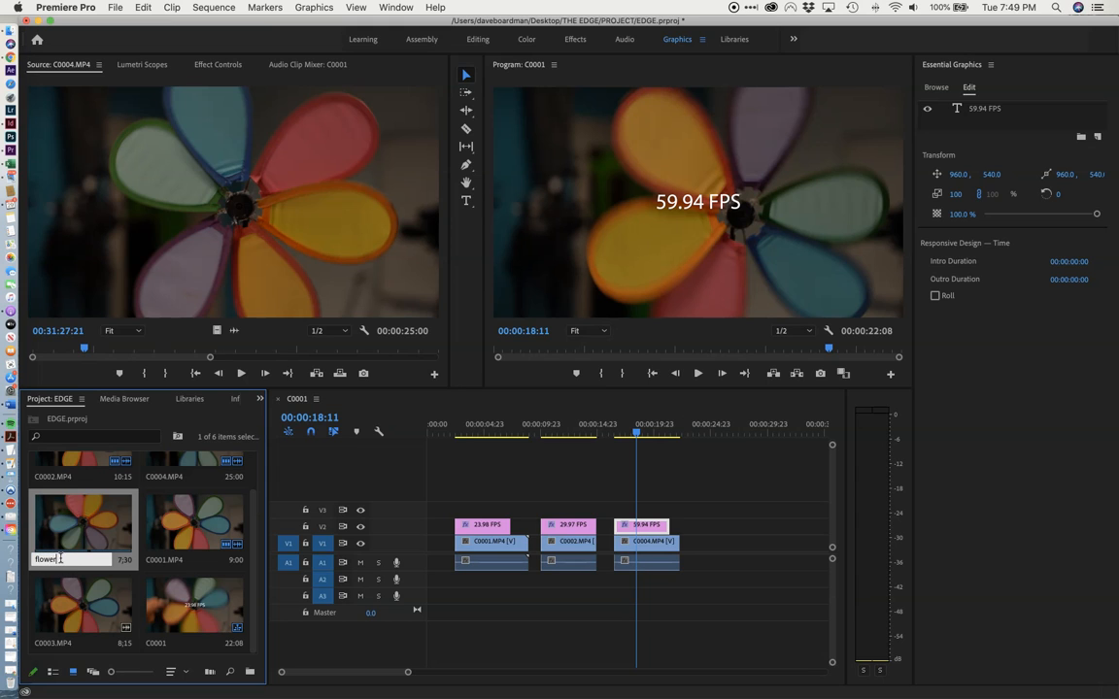
{"action": "key", "text": "Return"}
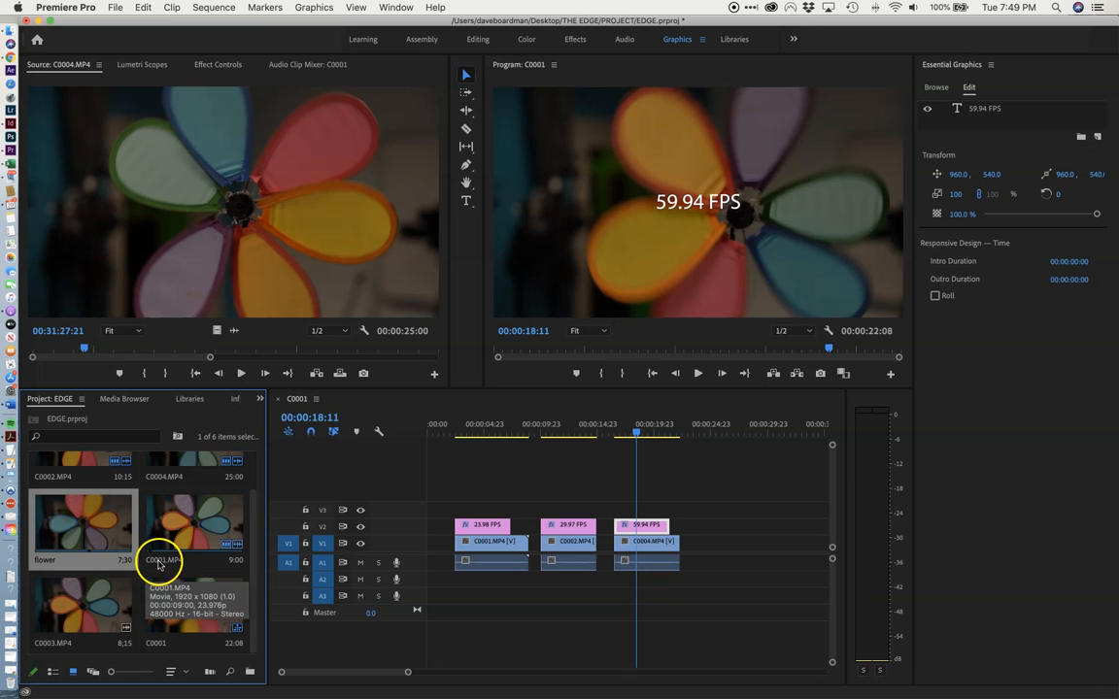
Rename the C0004.MP4 clip in the project as "slow flower".
{"action": "left_click", "coordinate": [160, 476]}
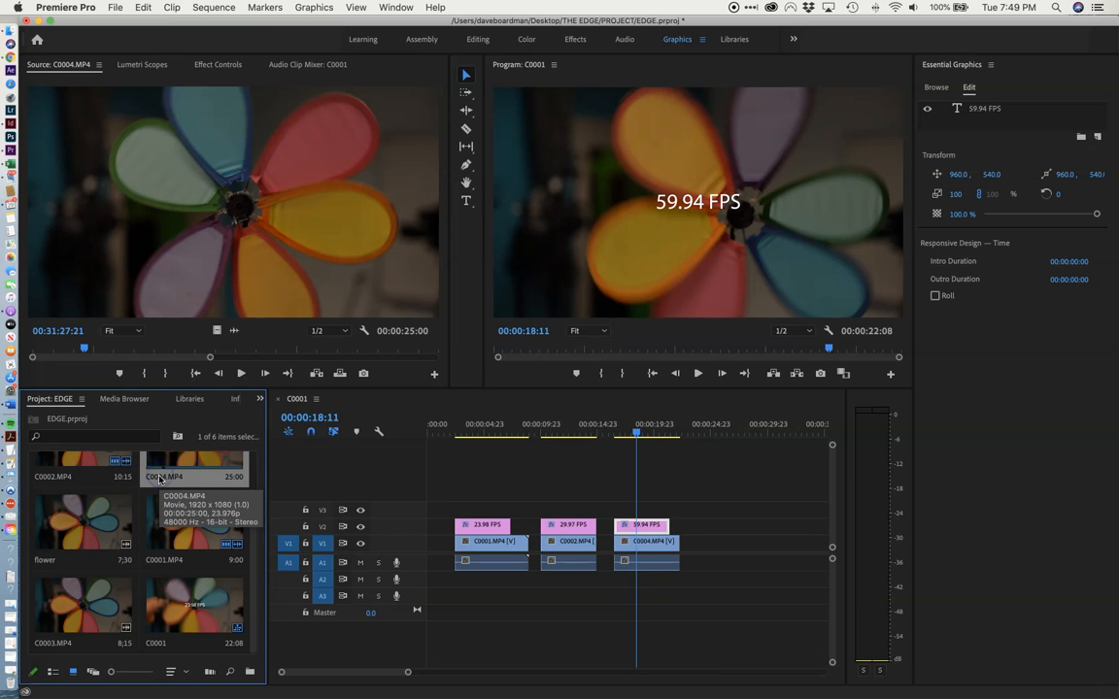
{"action": "left_click", "coordinate": [160, 476]}
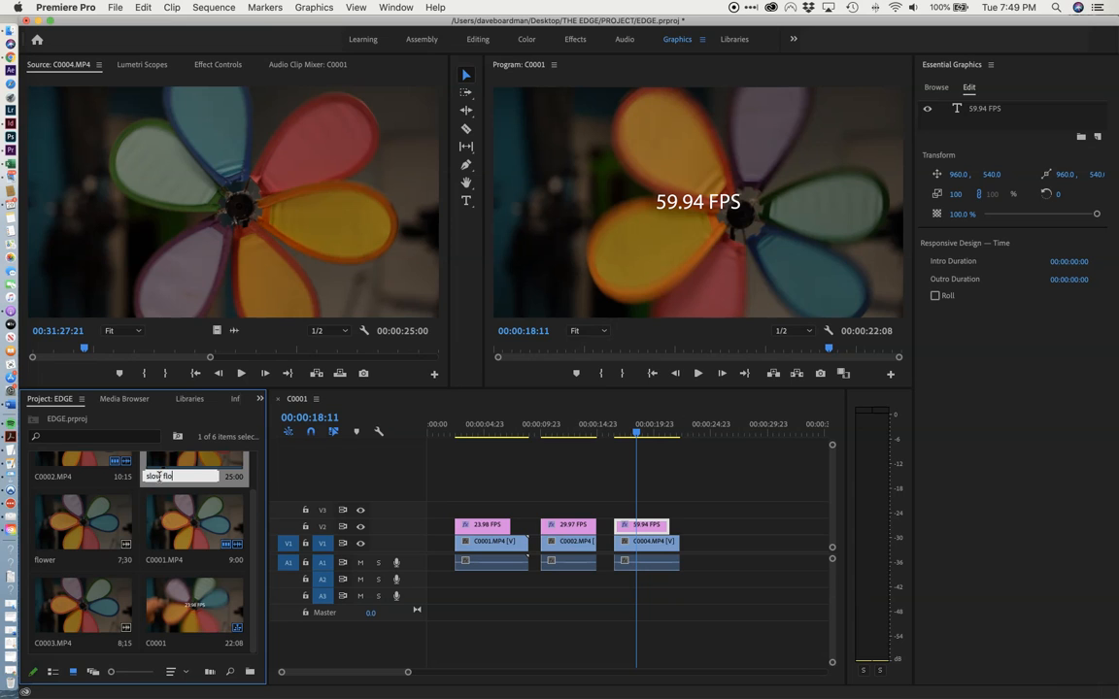
{"action": "left_click", "coordinate": [274, 483]}
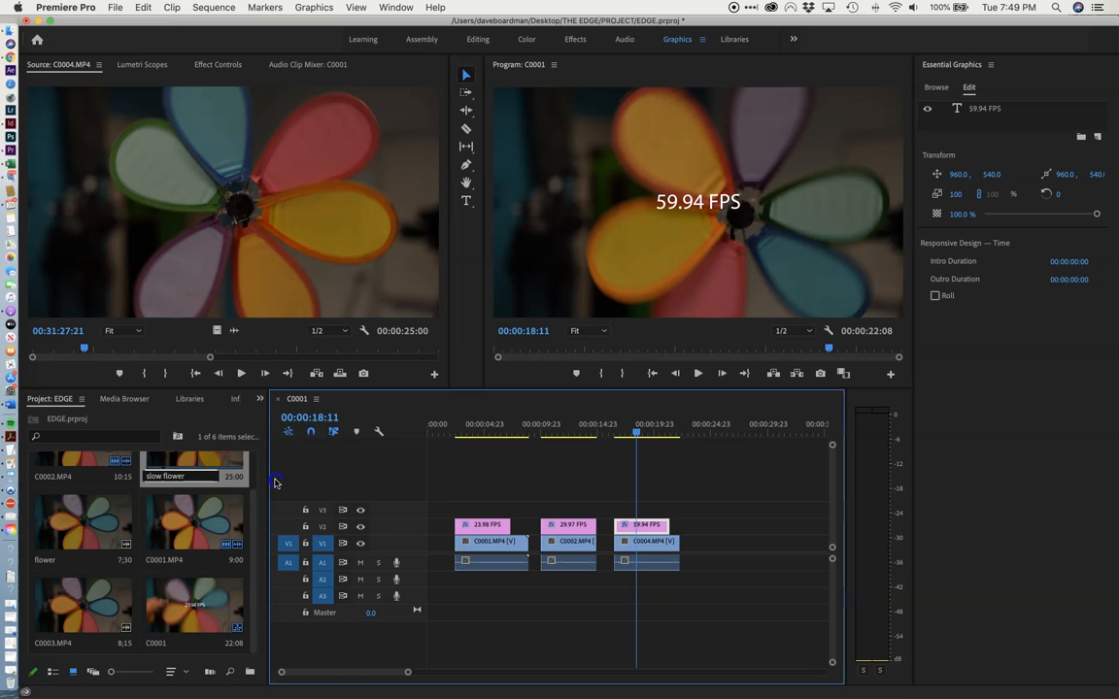
Revisit the 23.98 FPS section of the sequence and check the frame rate of C0003.MP4 in its clip properties.
{"action": "left_click_drag", "start_coordinate": [636, 436], "coordinate": [488, 437]}
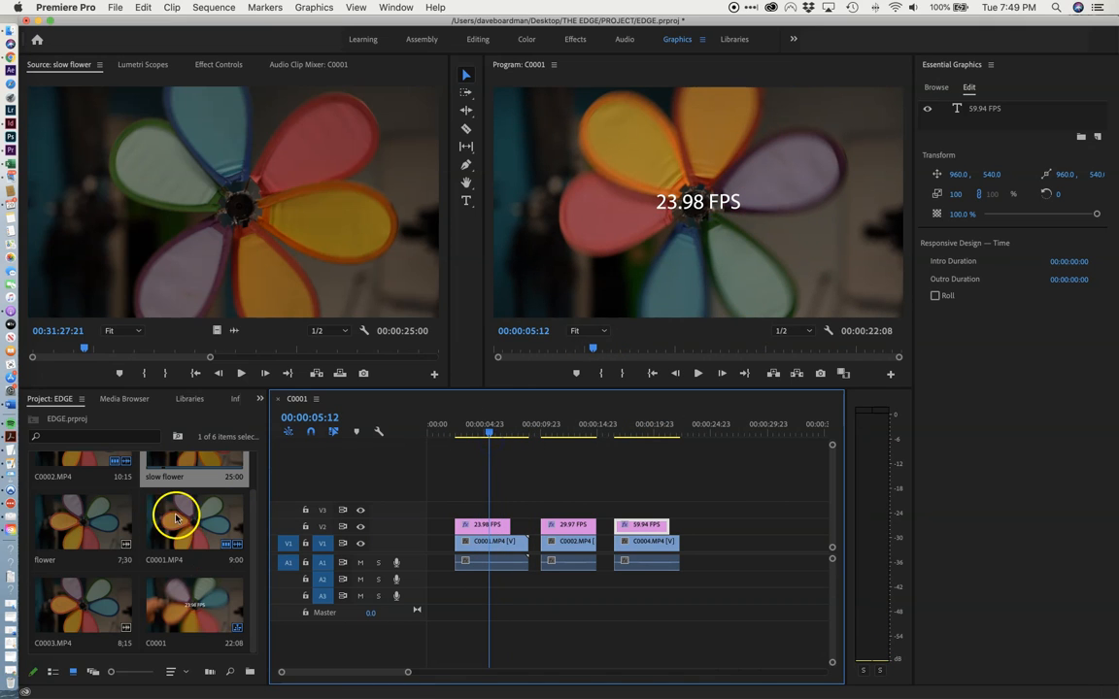
{"action": "right_click", "coordinate": [64, 597]}
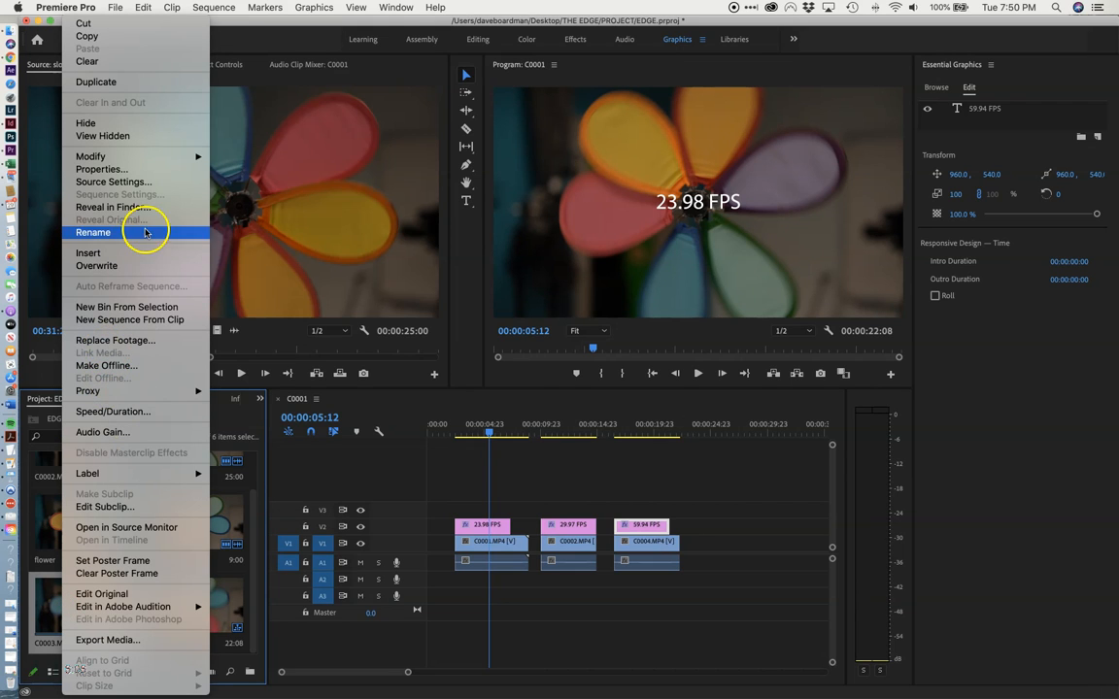
{"action": "left_click", "coordinate": [134, 172]}
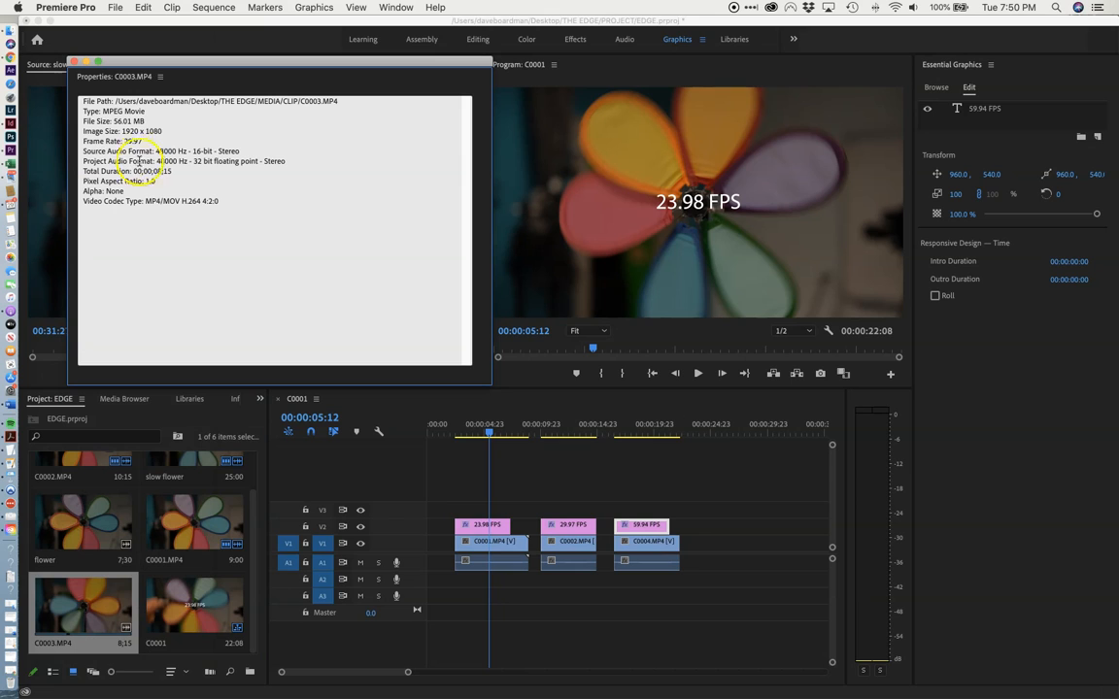
Finish checking the frame rate in the C0003.MP4 properties, close them, and interpret the clip's footage at an assumed 23.98 fps.
{"action": "left_click", "coordinate": [136, 142]}
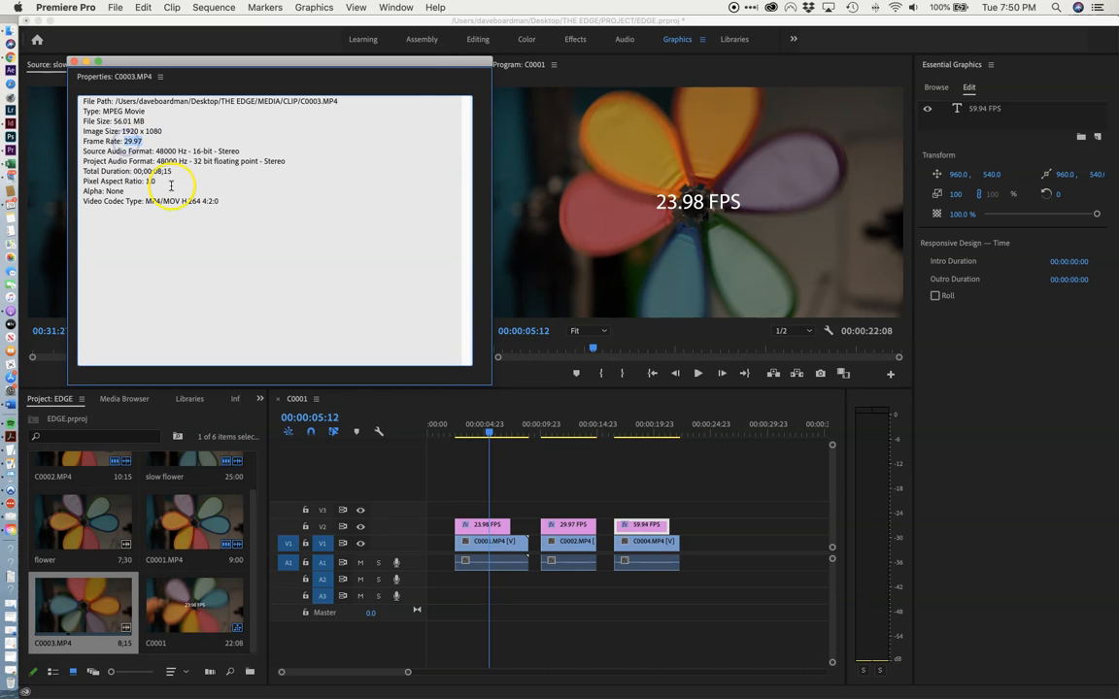
{"action": "left_click", "coordinate": [73, 62]}
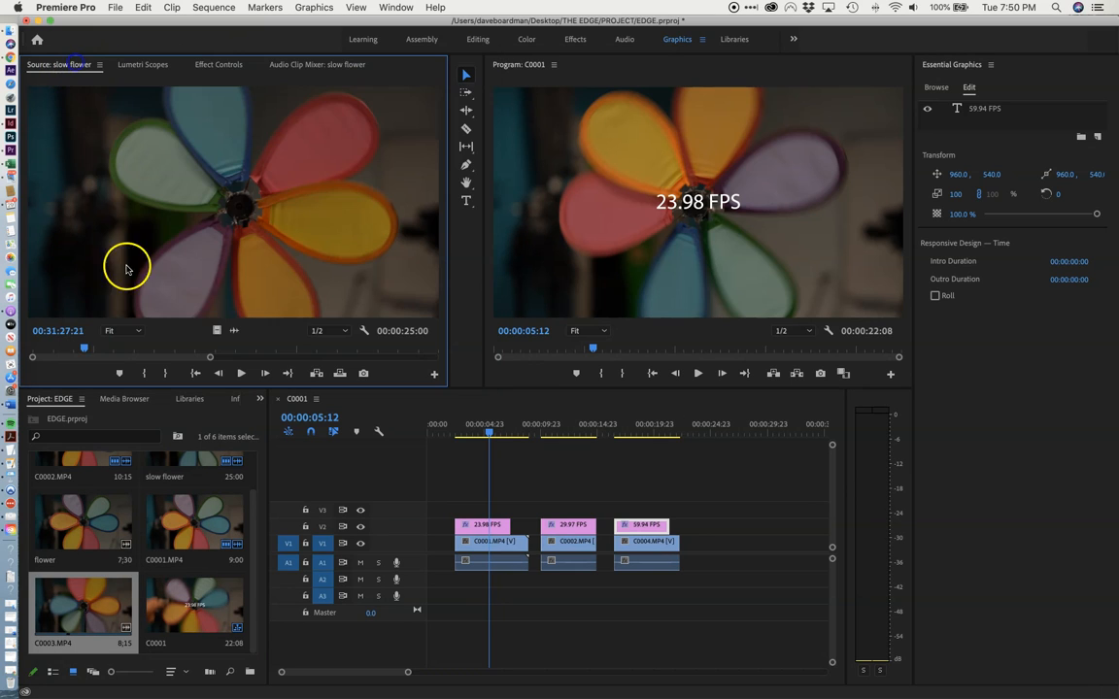
{"action": "right_click", "coordinate": [89, 606]}
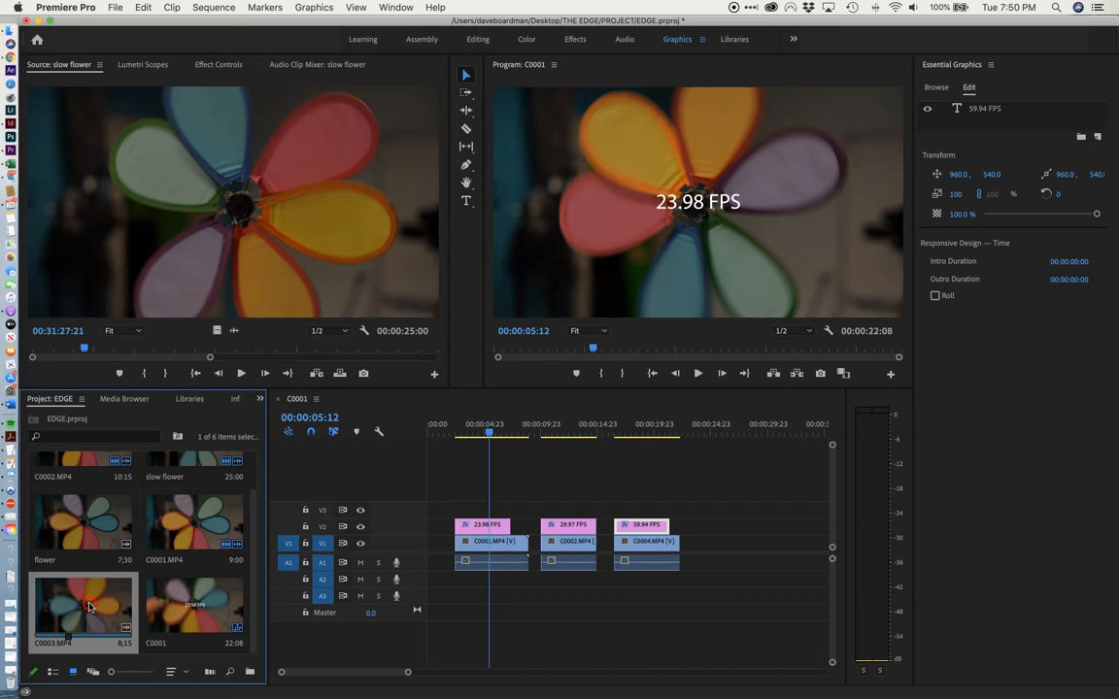
{"action": "mouse_move", "coordinate": [129, 157]}
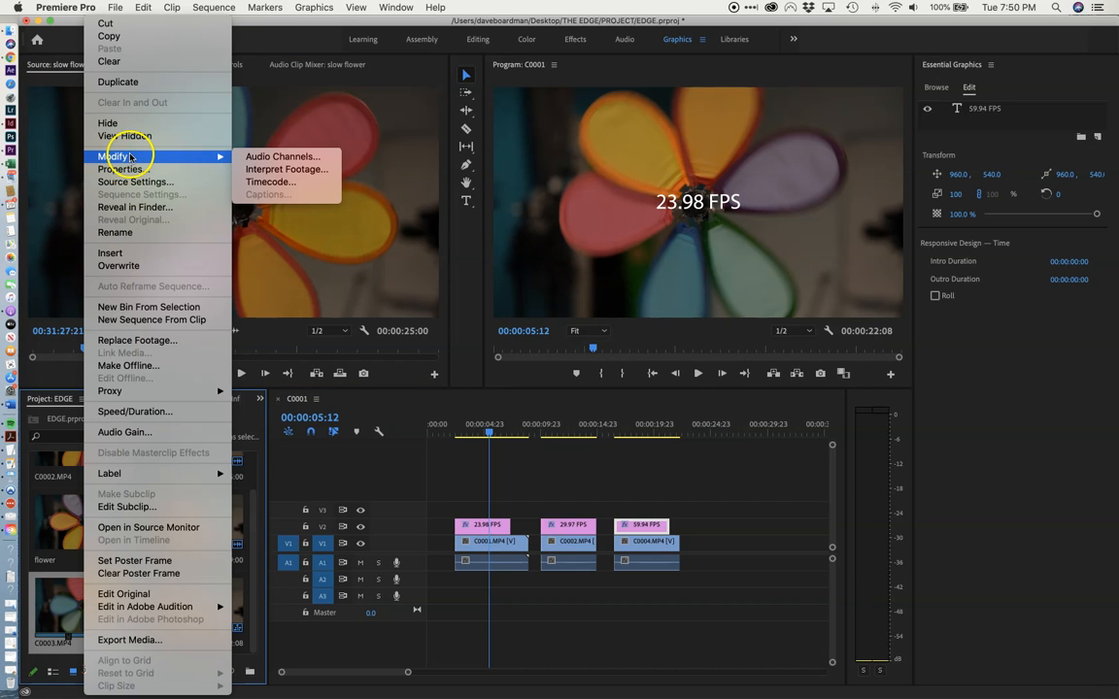
{"action": "left_click", "coordinate": [289, 169]}
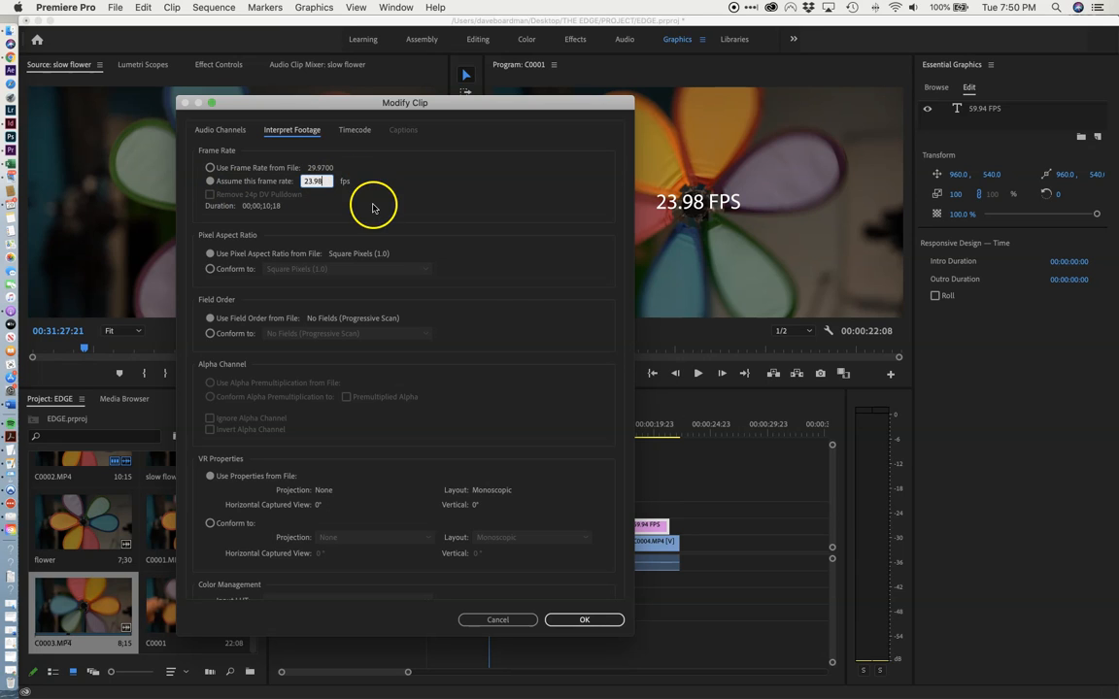
{"action": "left_click", "coordinate": [587, 619]}
Preview the reinterpreted C0003.MP4 clip in the source monitor and compare its motion with the 23.98 FPS section of the sequence.
{"action": "double_click", "coordinate": [111, 598]}
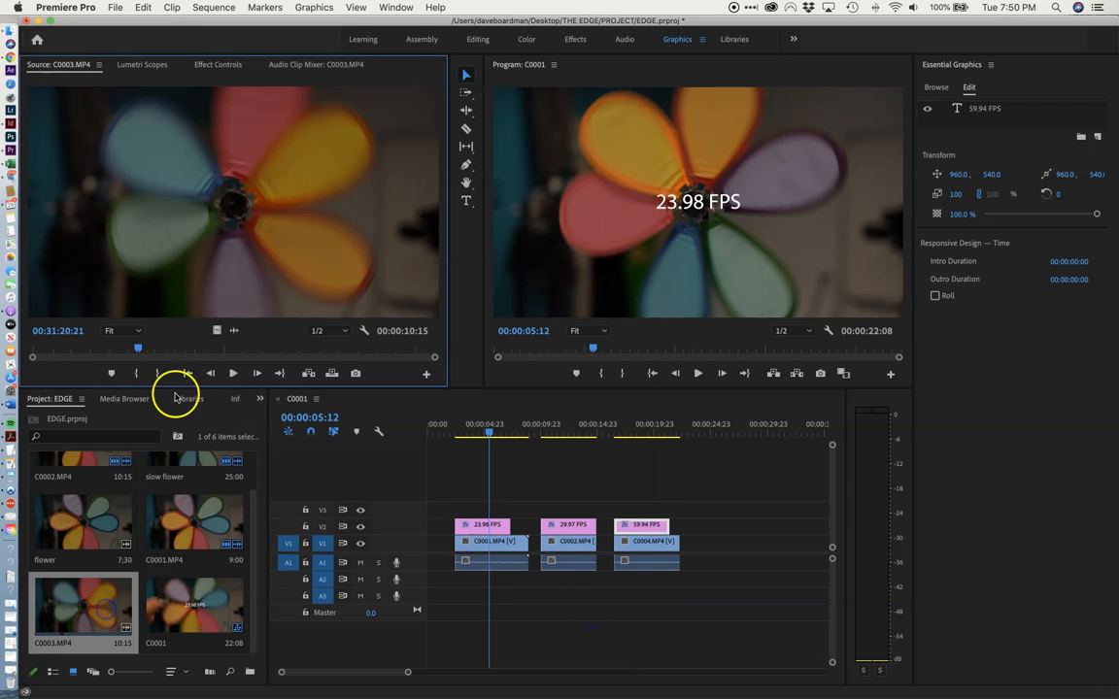
{"action": "mouse_move", "coordinate": [138, 347]}
{"action": "left_mouse_down"}
{"action": "mouse_move", "coordinate": [107, 348]}
{"action": "mouse_move", "coordinate": [148, 349]}
{"action": "left_mouse_up"}
{"action": "left_click", "coordinate": [233, 375]}
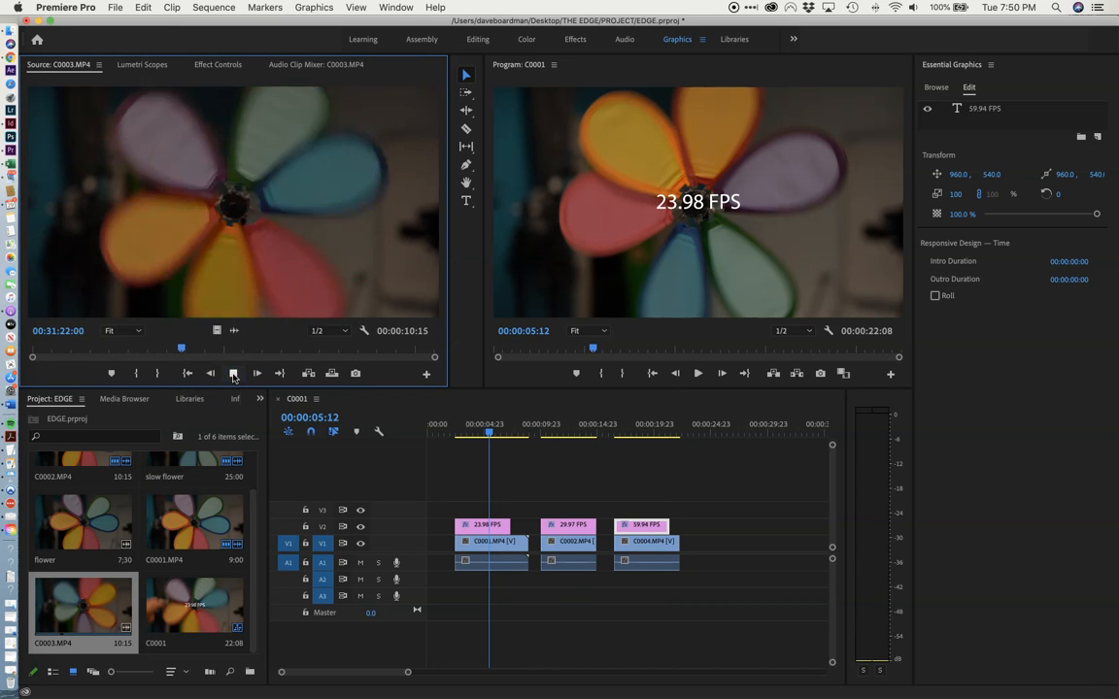
{"action": "left_click", "coordinate": [233, 373]}
{"action": "left_click_drag", "start_coordinate": [497, 427], "coordinate": [481, 435]}
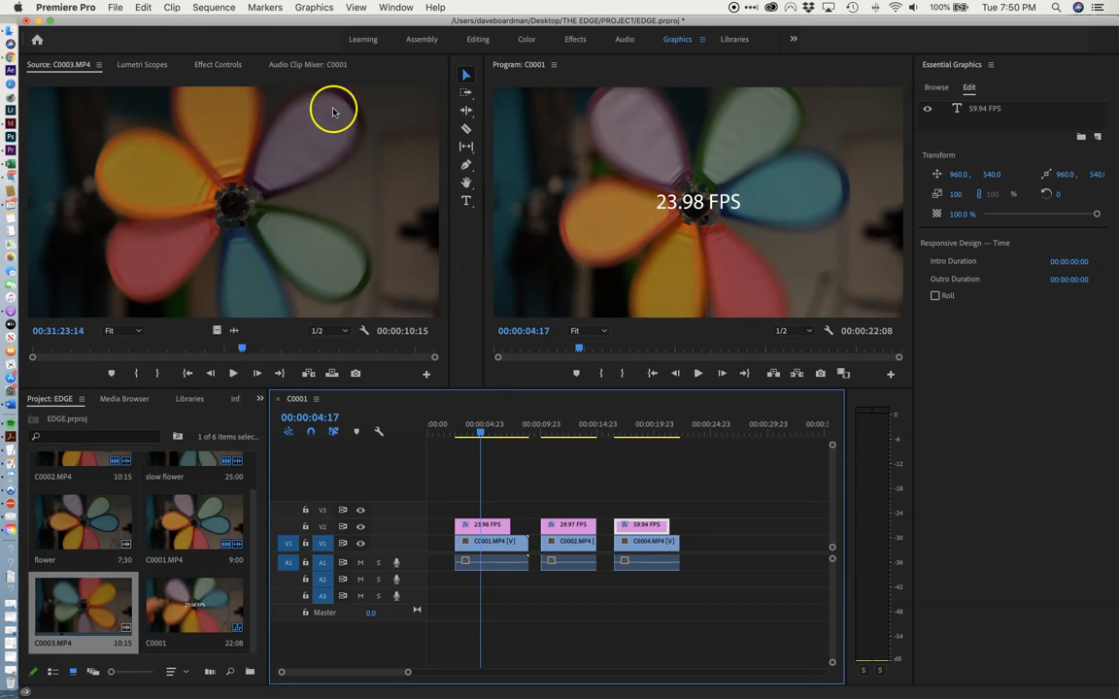